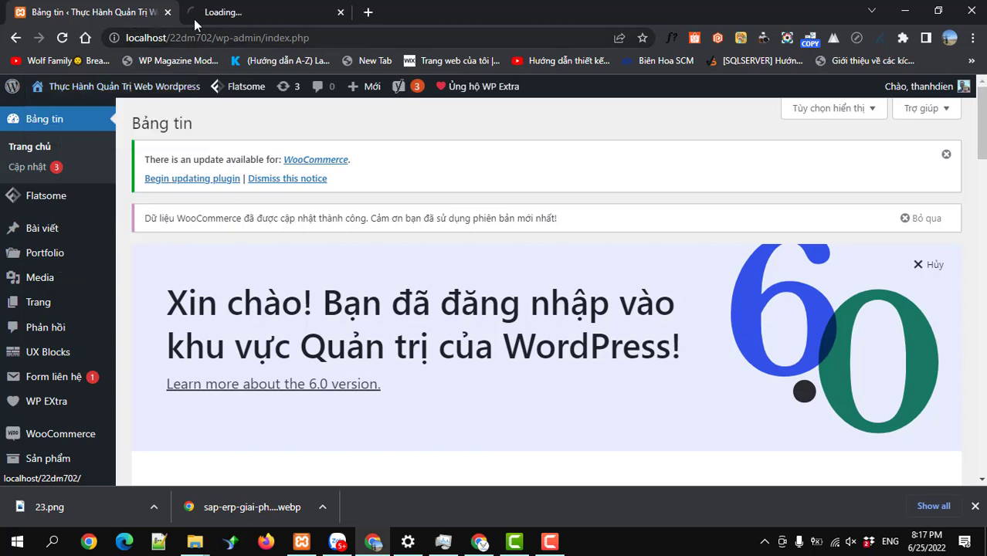
# - View the site's home page, return to the admin dashboard and open the Appearance section's menu management page
pyautogui.hotkey('ctrl', 'Tab')
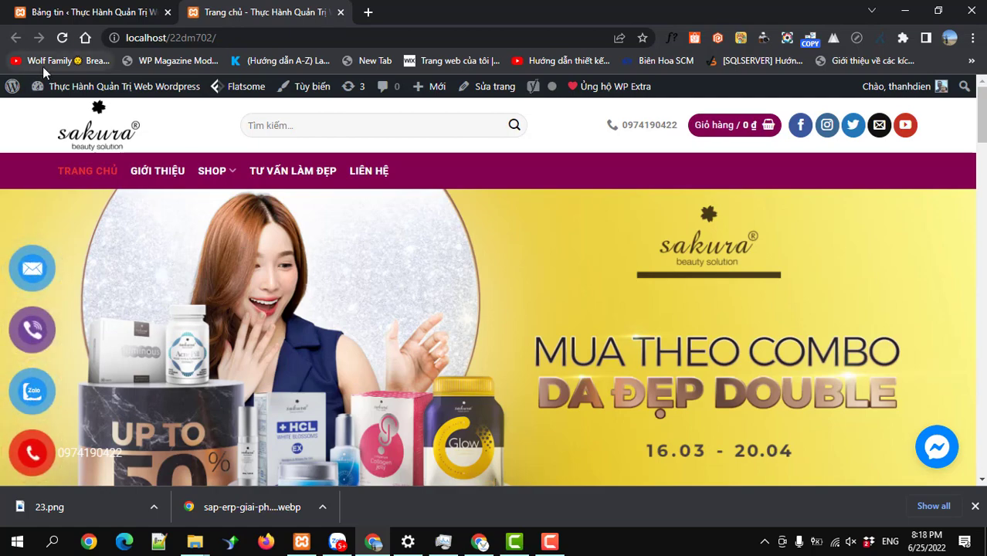
pyautogui.click(68, 14)
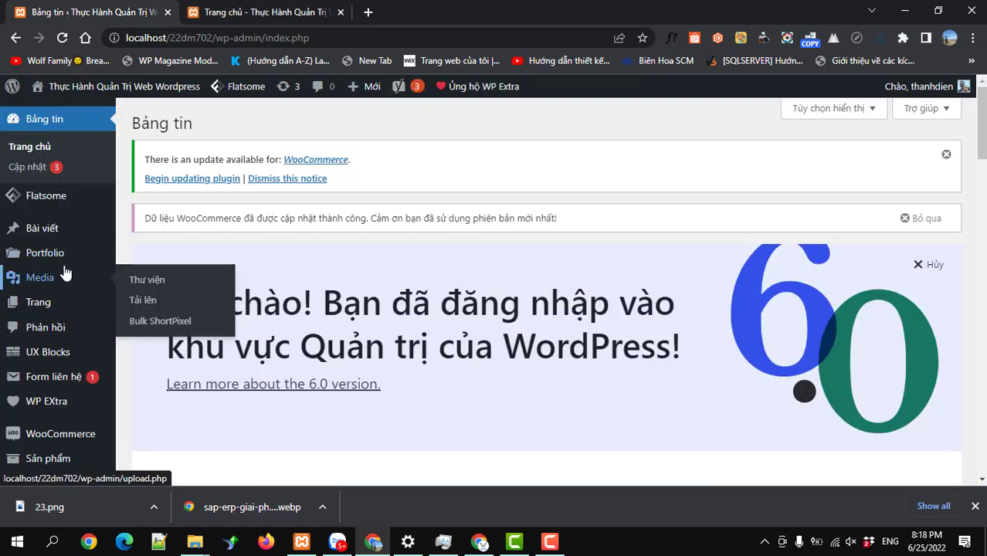
pyautogui.scroll(-1, 67, 278)
pyautogui.moveTo(60, 400)
pyautogui.scroll(-1, 60, 401)
pyautogui.moveTo(50, 380)
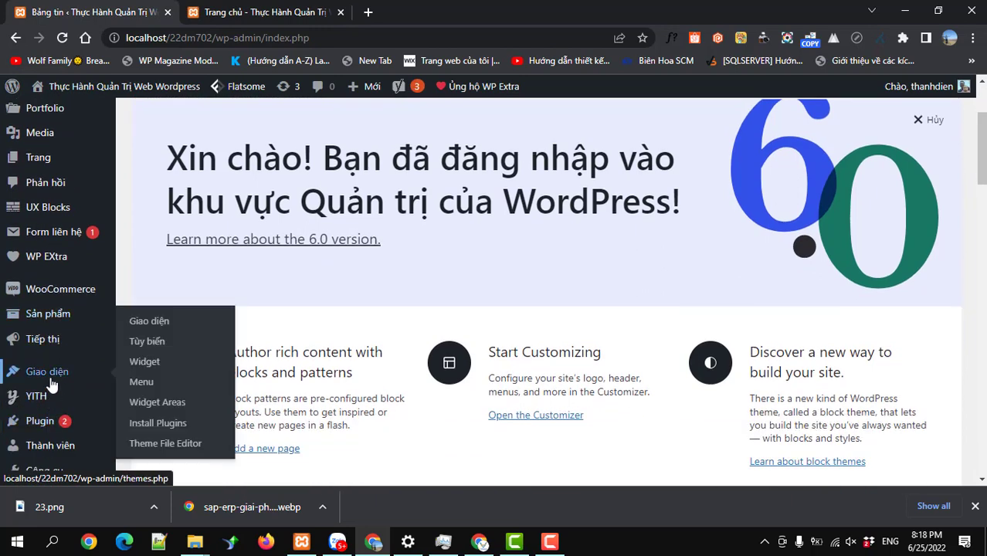
pyautogui.click(143, 384)
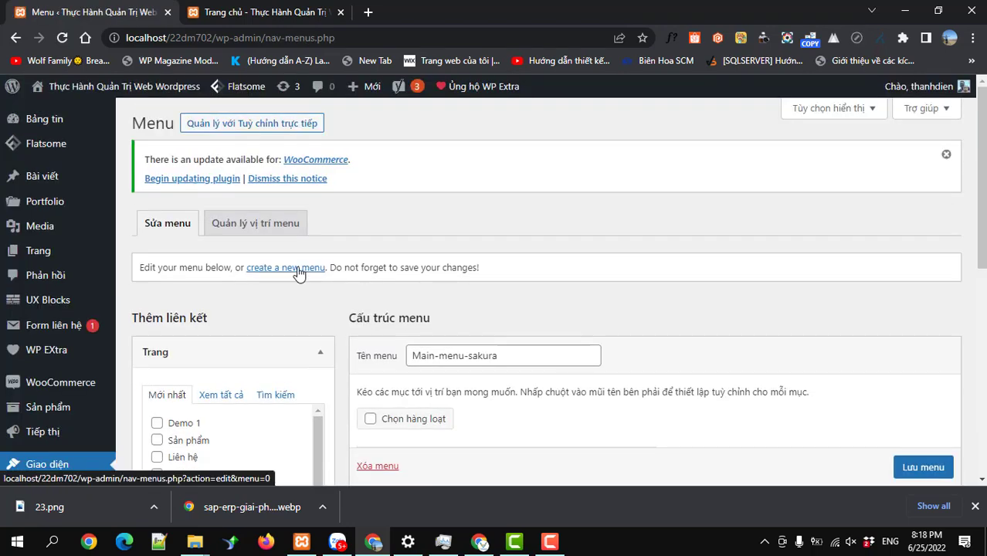
# - Create a new menu named "vertical menu" and assign it to the Vertical Menu display location
pyautogui.click(298, 270)
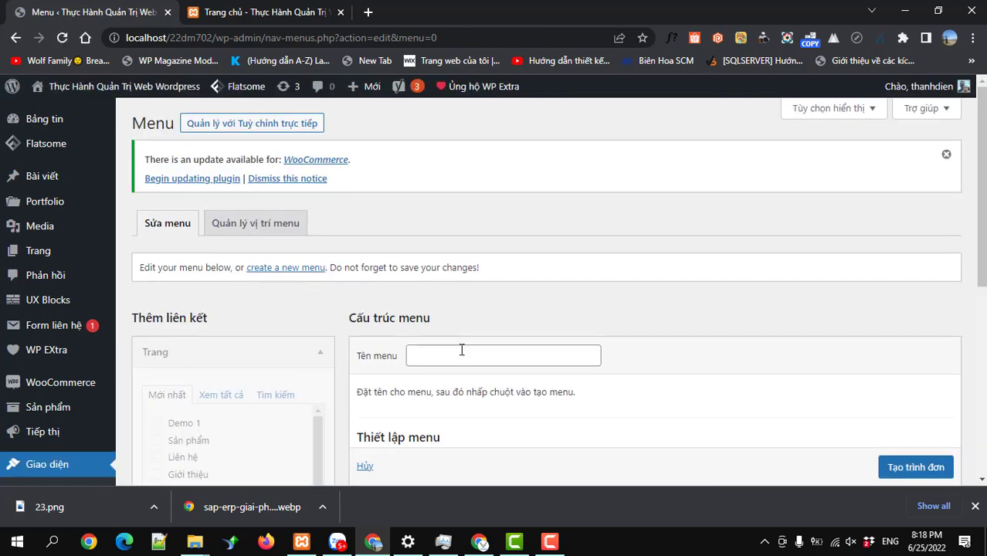
pyautogui.click(466, 360)
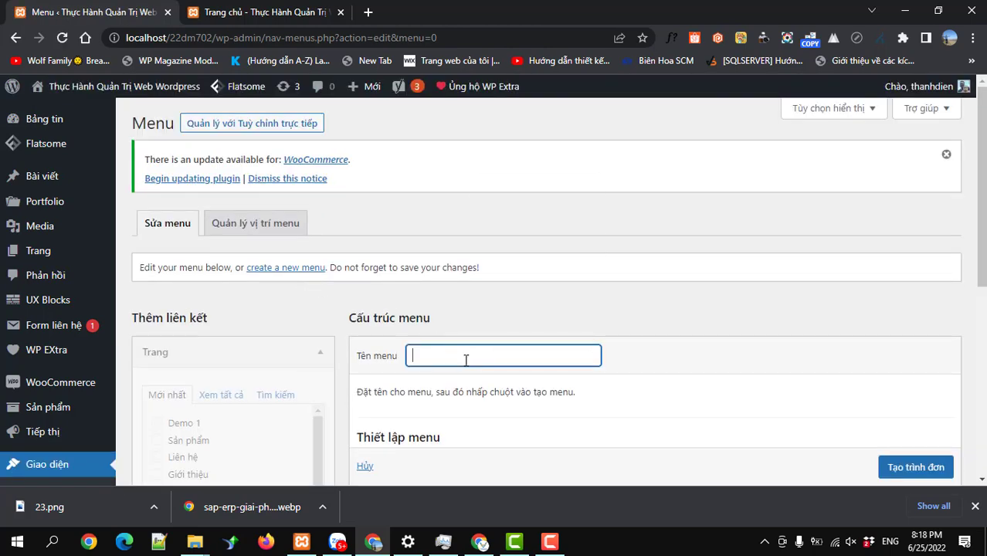
pyautogui.click(466, 360)
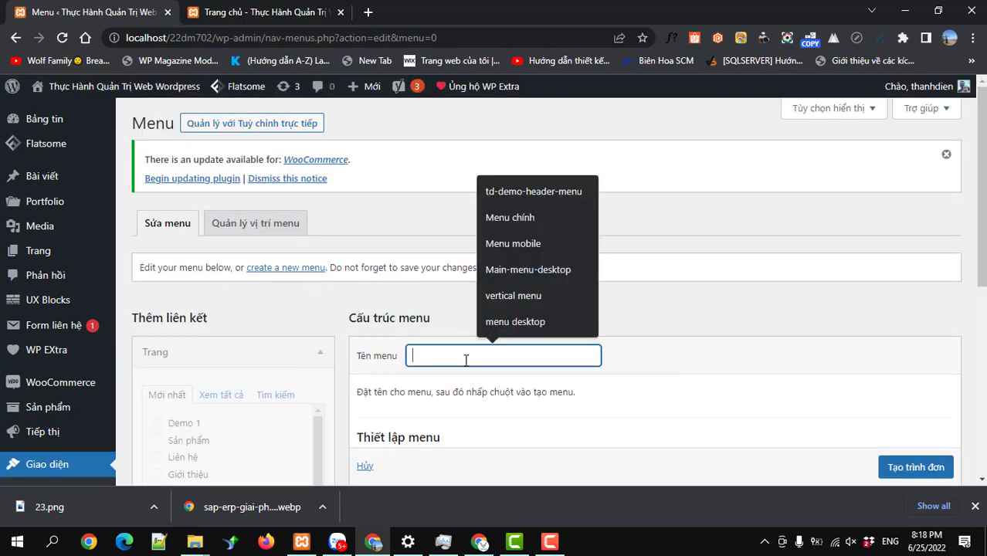
pyautogui.click(514, 295)
pyautogui.scroll(-2, 551, 371)
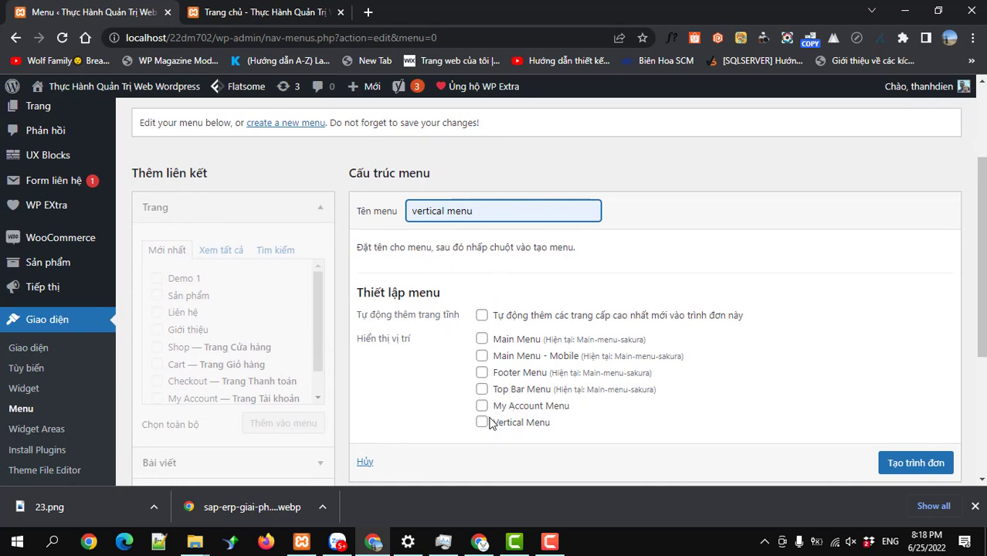
pyautogui.click(483, 423)
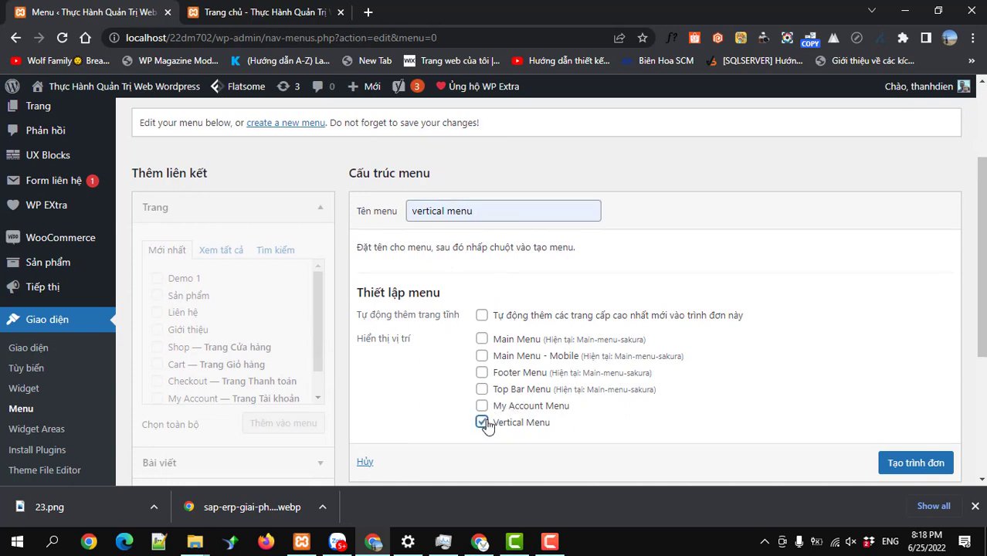
pyautogui.click(902, 463)
pyautogui.scroll(-1, 902, 464)
pyautogui.click(904, 431)
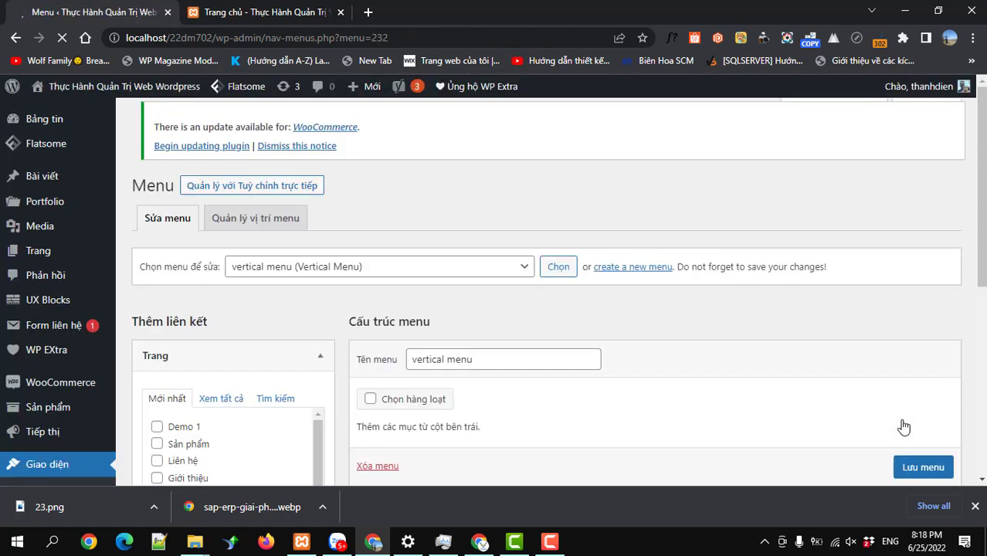
# - Enable product categories (Danh mục sản phẩm) as a source of menu items in the page's display options
pyautogui.scroll(-5, 360, 371)
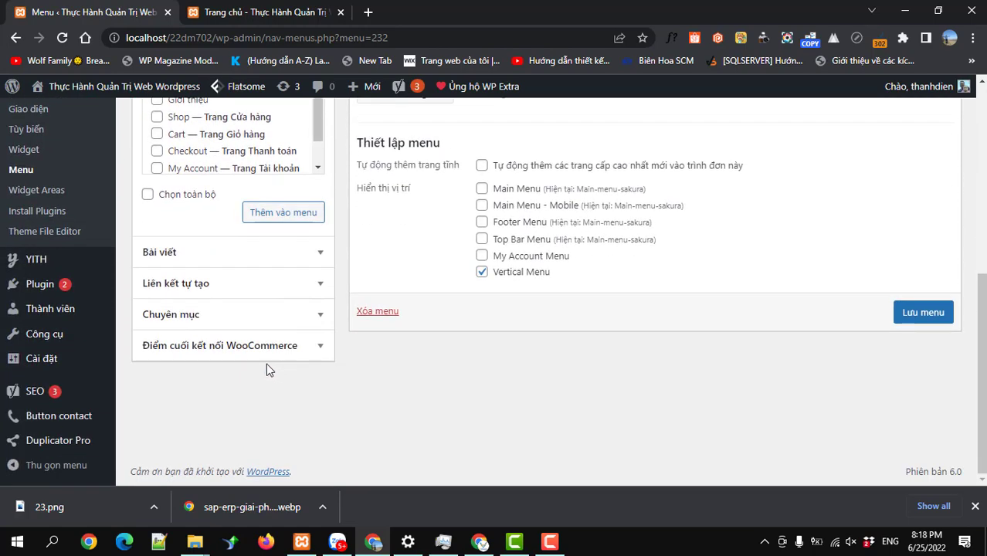
pyautogui.scroll(5, 276, 333)
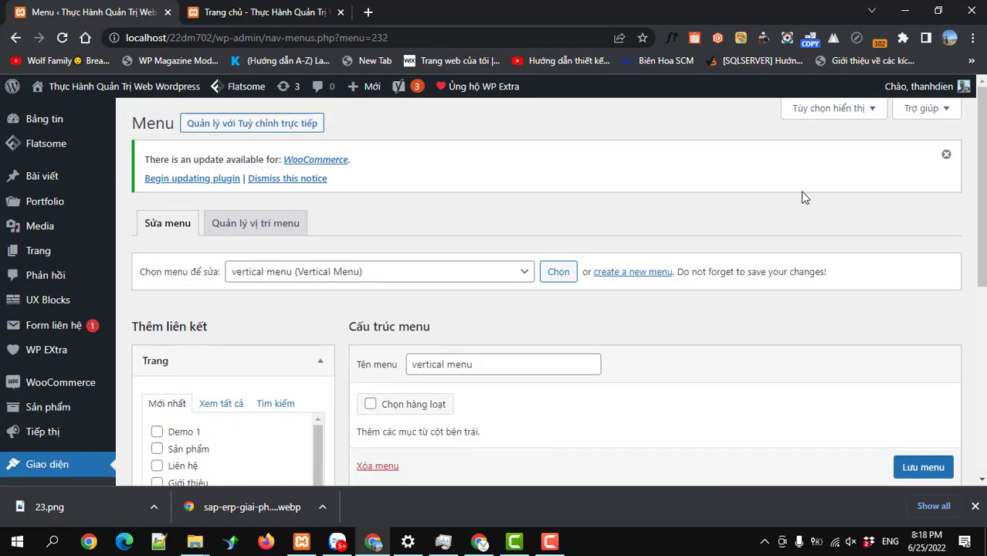
pyautogui.click(817, 108)
pyautogui.click(790, 187)
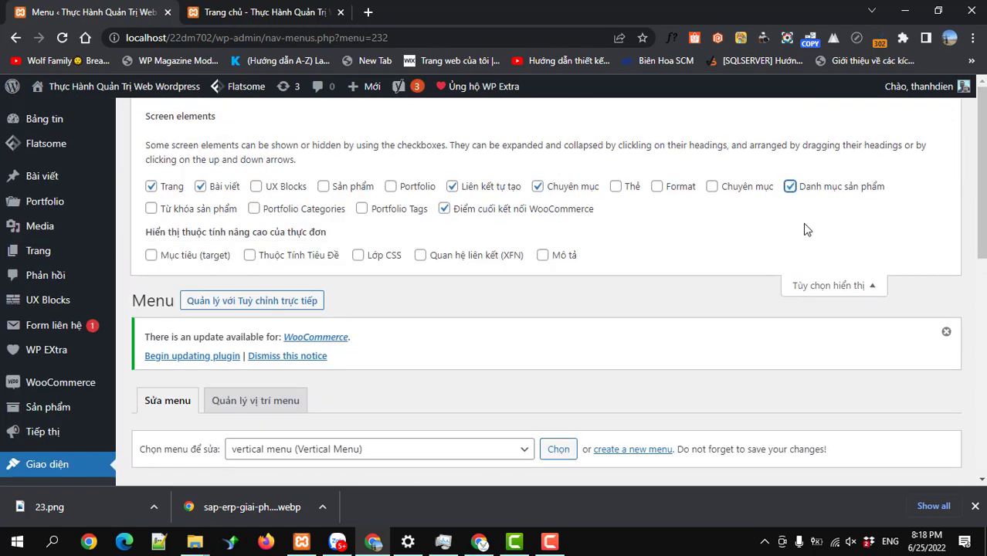
pyautogui.click(815, 286)
# - Select the product categories Chống lão hóa, Làm trắng da, Giảm mụn, Chống nắng, Sữa rửa mặt and Giảm nám, leaving their parent unselected
pyautogui.scroll(-3, 247, 309)
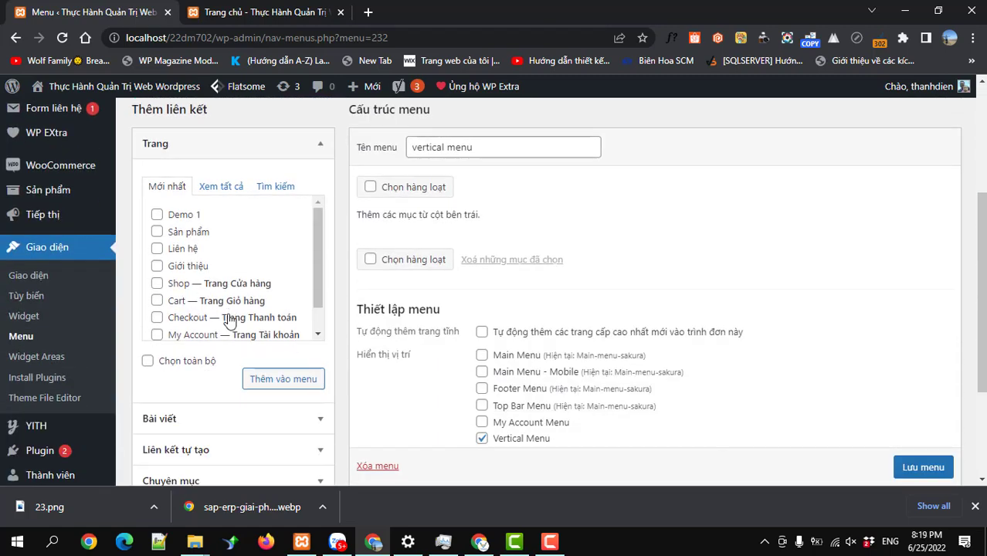
pyautogui.scroll(-3, 223, 340)
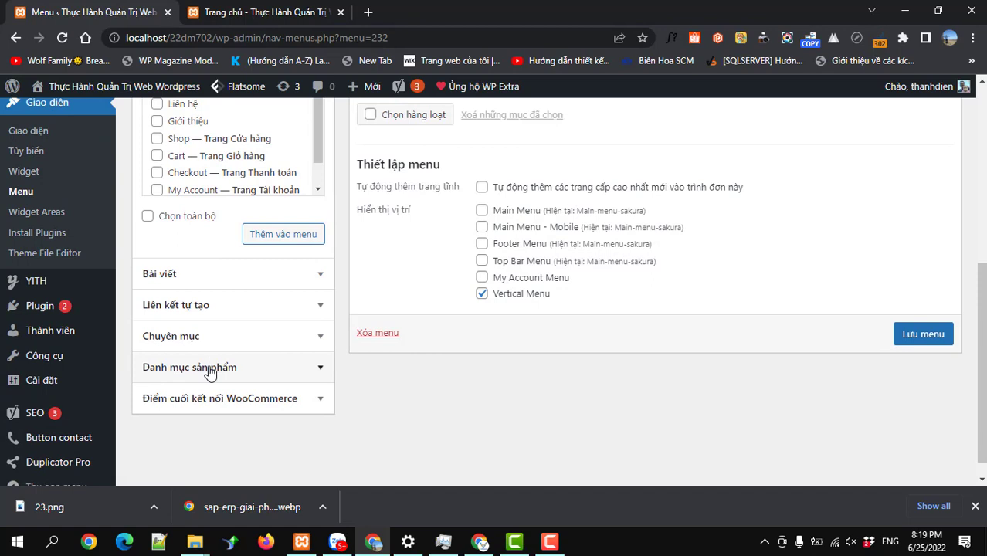
pyautogui.click(211, 366)
pyautogui.click(157, 208)
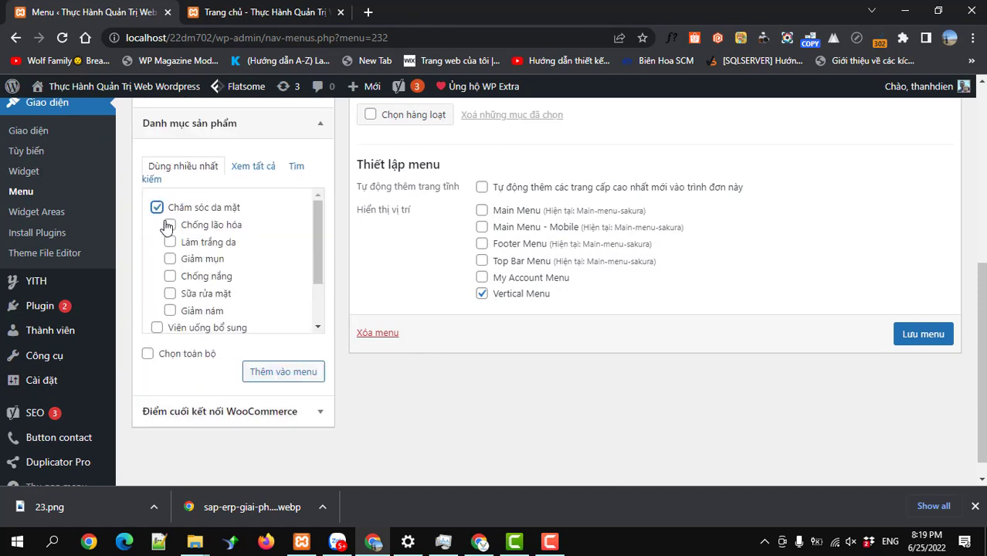
pyautogui.click(170, 224)
pyautogui.click(170, 241)
pyautogui.click(157, 207)
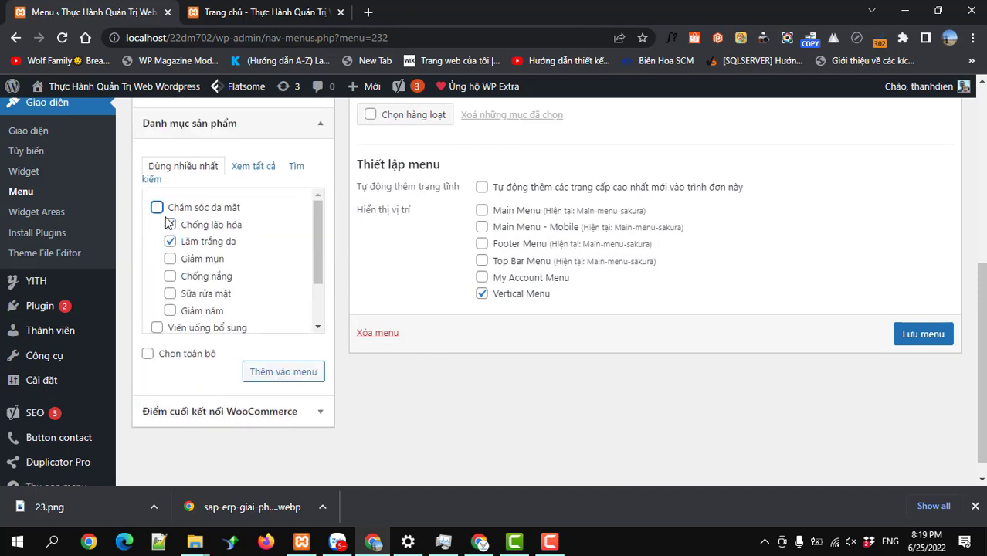
pyautogui.click(170, 259)
pyautogui.click(170, 276)
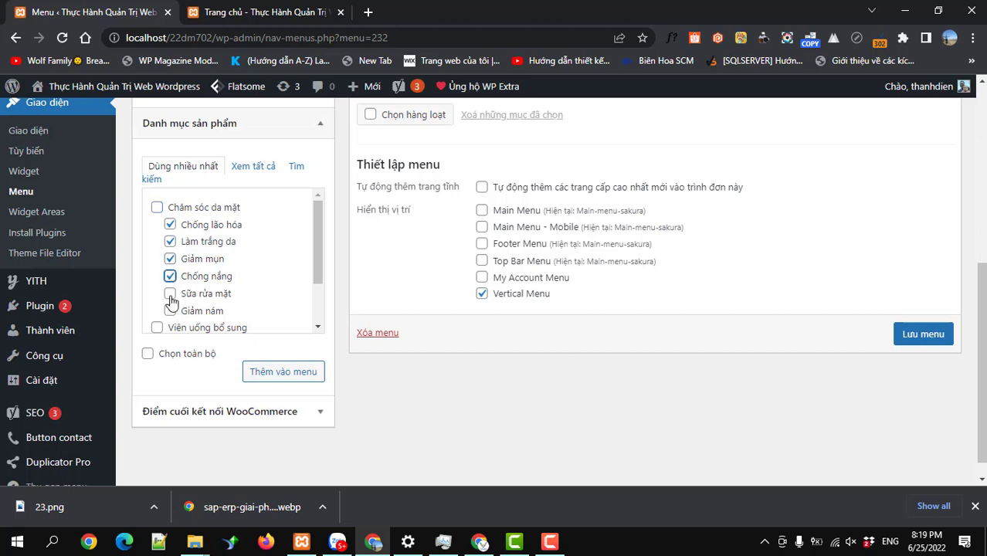
pyautogui.click(171, 295)
pyautogui.click(170, 311)
# - Also select Đẹp da & tăng cường sức khỏe and Phục hồi và trẻ hóa da, and add all selected categories to the menu
pyautogui.scroll(-2, 243, 325)
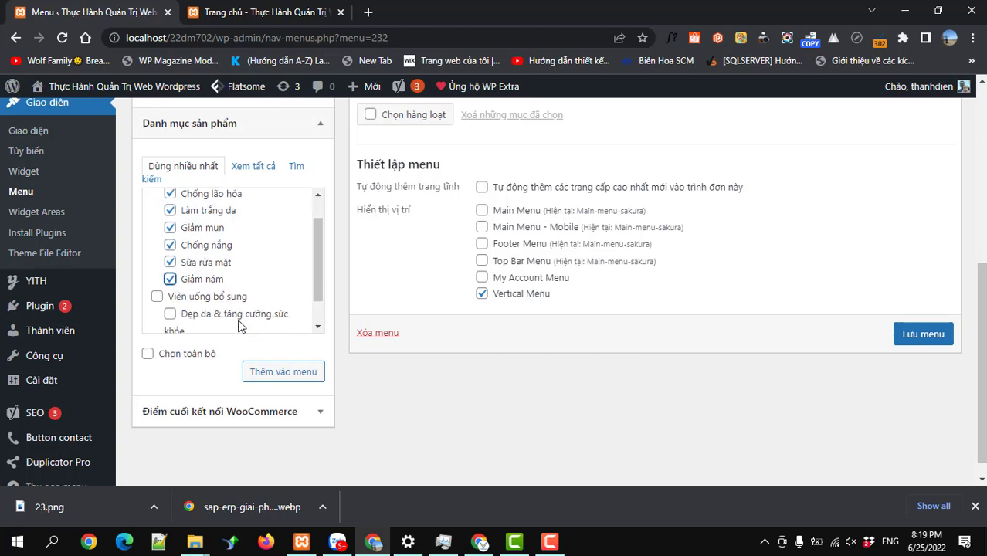
pyautogui.click(170, 282)
pyautogui.click(170, 316)
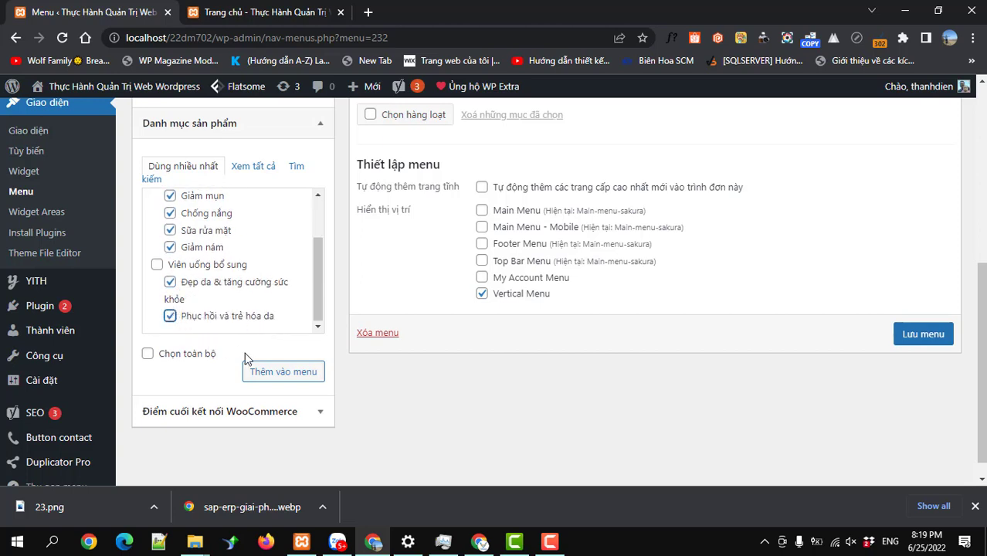
pyautogui.click(261, 374)
pyautogui.scroll(1, 494, 312)
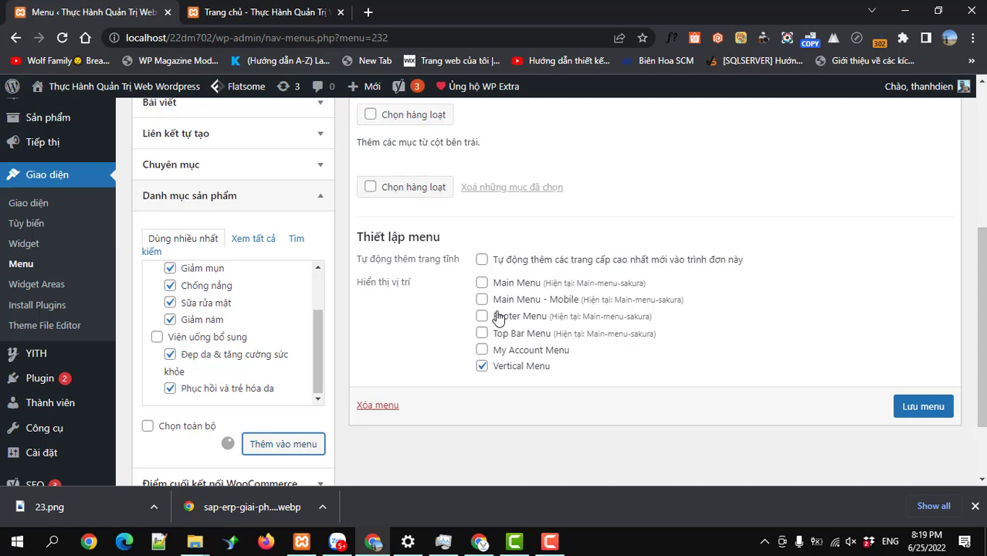
pyautogui.scroll(1, 498, 318)
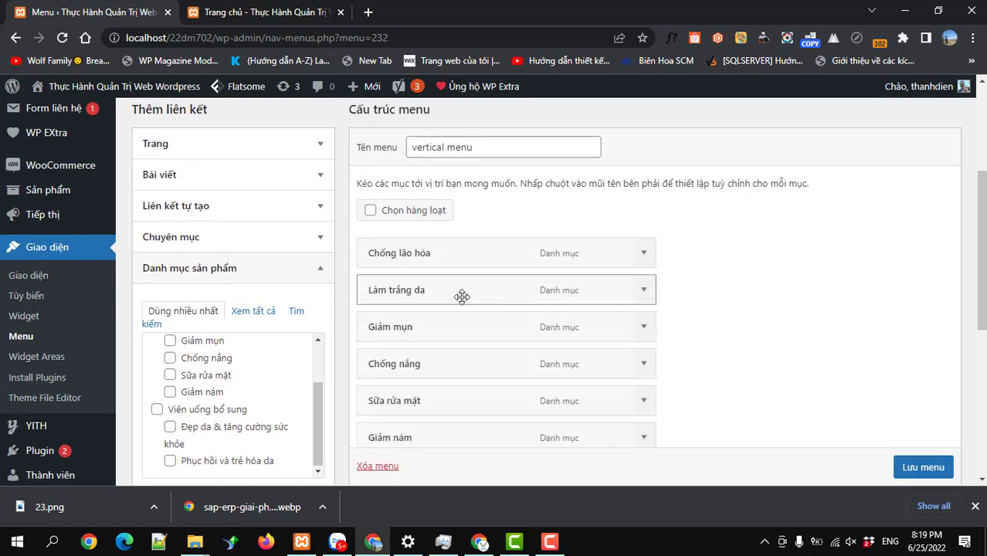
# - Nest Làm trắng da under Chống lão hóa and Giảm nám under Sữa rửa mặt in the menu structure
pyautogui.moveTo(462, 297)
pyautogui.mouseDown()
pyautogui.moveTo(507, 293)
pyautogui.moveTo(447, 298)
pyautogui.moveTo(465, 298)
pyautogui.mouseUp()
pyautogui.scroll(-1, 533, 296)
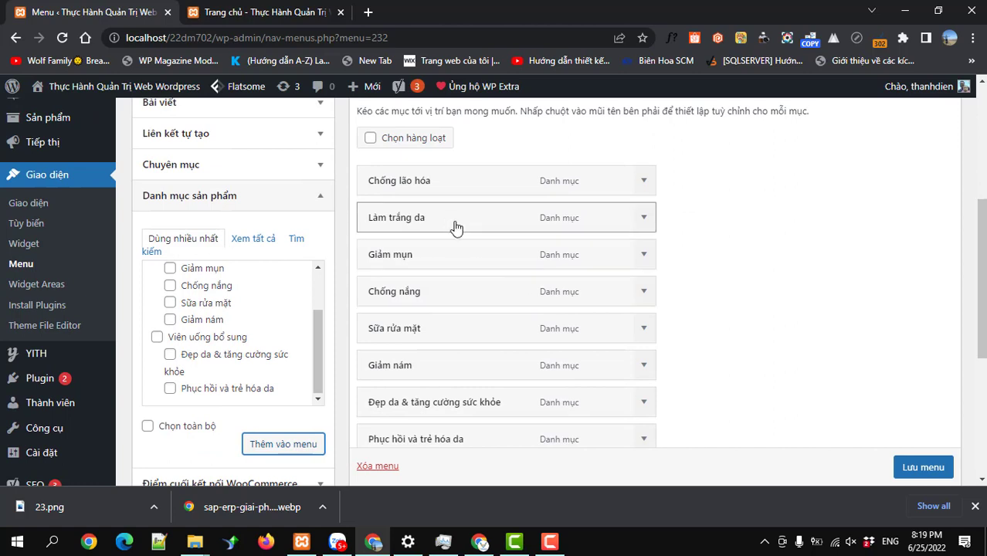
pyautogui.scroll(2, 263, 313)
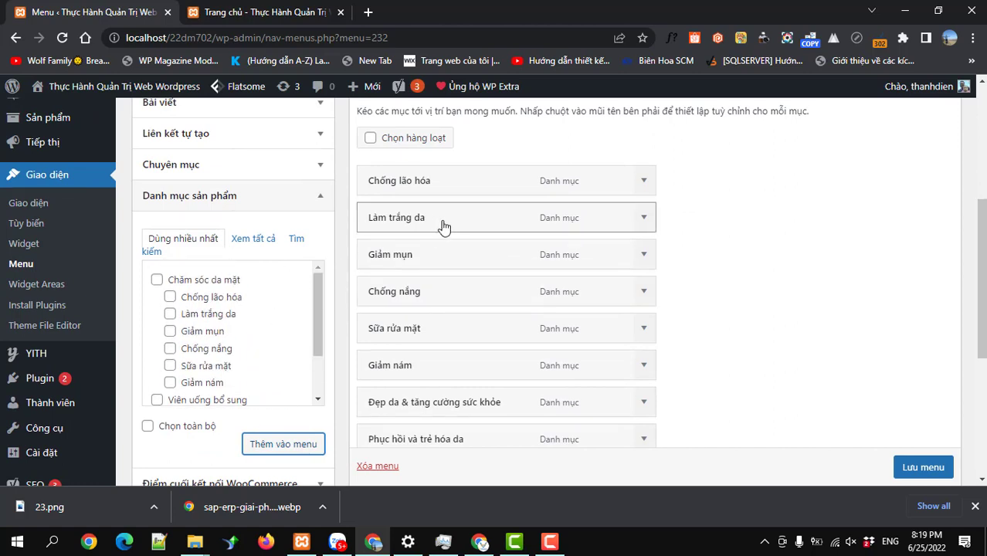
pyautogui.moveTo(444, 225); pyautogui.dragTo(486, 226)
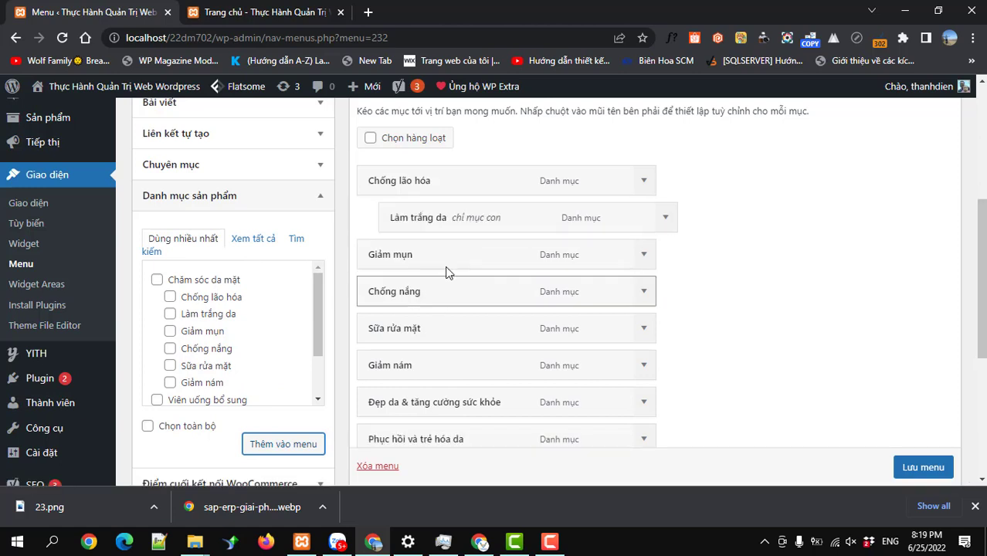
pyautogui.moveTo(454, 363); pyautogui.dragTo(499, 370)
pyautogui.scroll(-2, 495, 340)
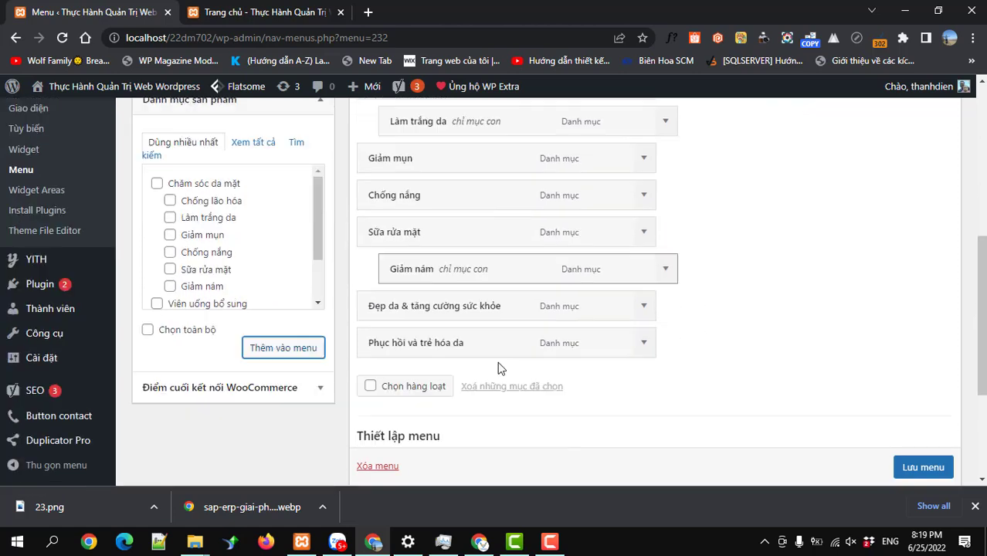
pyautogui.scroll(-3, 352, 414)
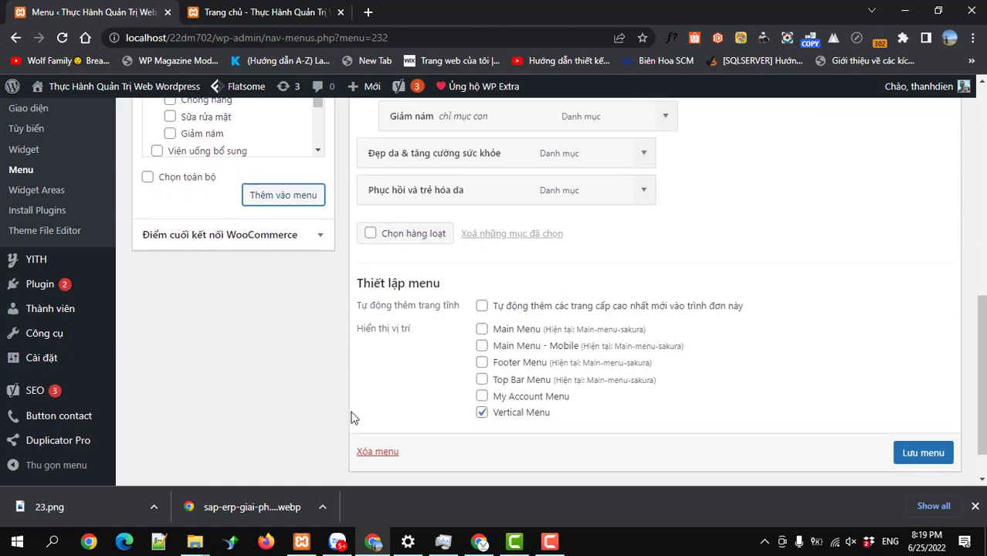
# - Move Làm trắng da and Giảm nám back to the top level of the menu structure
pyautogui.scroll(4, 352, 414)
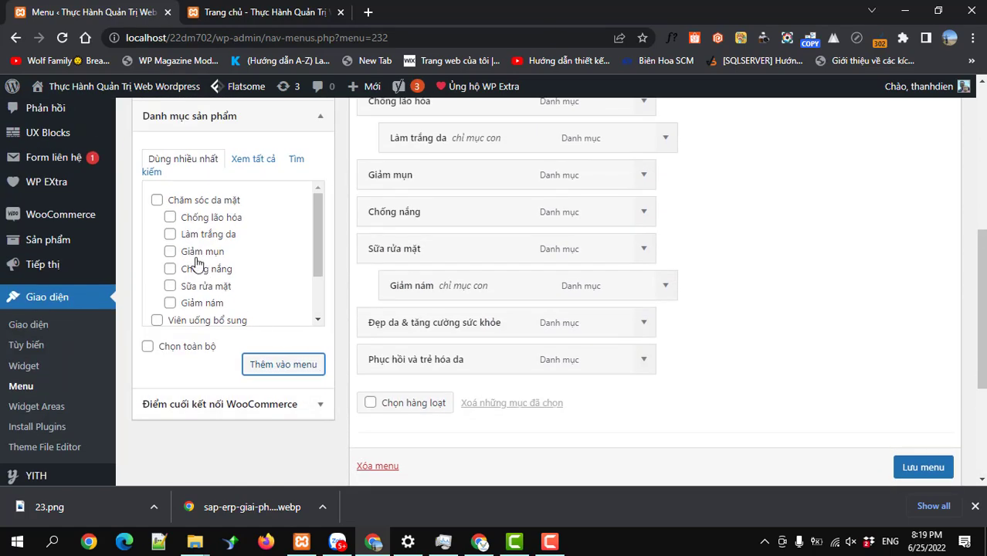
pyautogui.scroll(2, 213, 285)
pyautogui.moveTo(396, 289)
pyautogui.mouseDown()
pyautogui.moveTo(403, 291)
pyautogui.moveTo(386, 293)
pyautogui.mouseUp()
# - Add the parent product categories Chăm sóc da mặt and Viên uống bổ sung to the menu
pyautogui.scroll(-2, 417, 328)
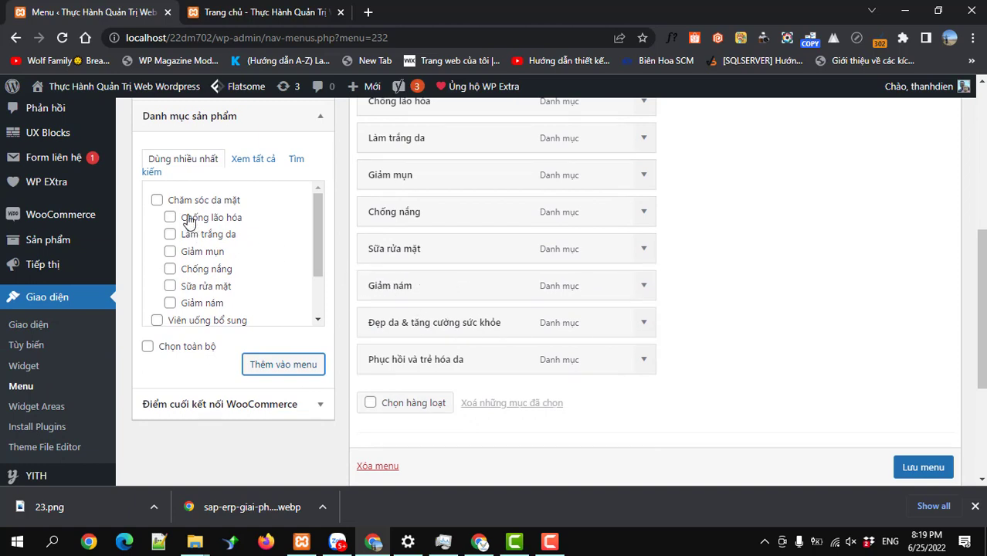
pyautogui.click(158, 201)
pyautogui.click(286, 365)
pyautogui.click(158, 321)
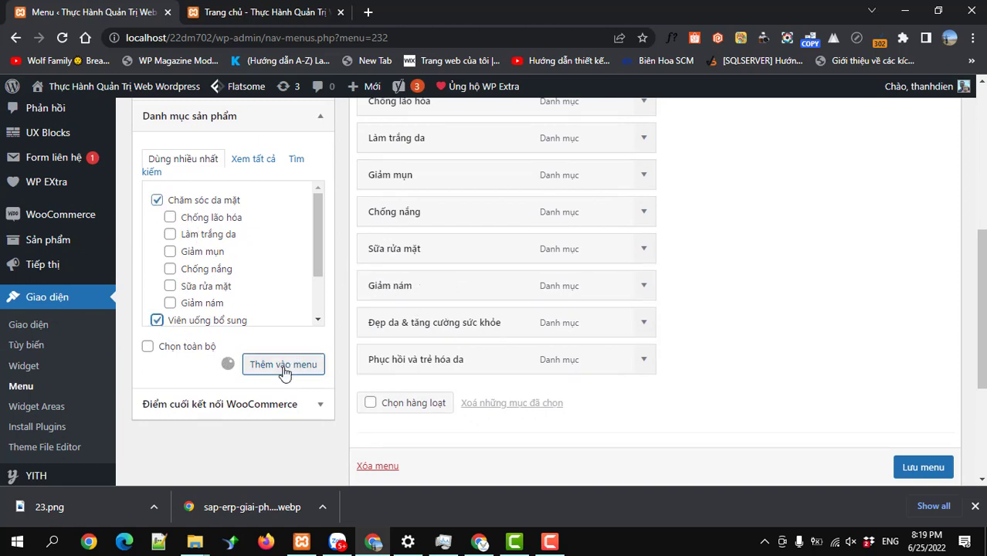
pyautogui.click(284, 369)
pyautogui.scroll(3, 478, 370)
pyautogui.scroll(-5, 478, 370)
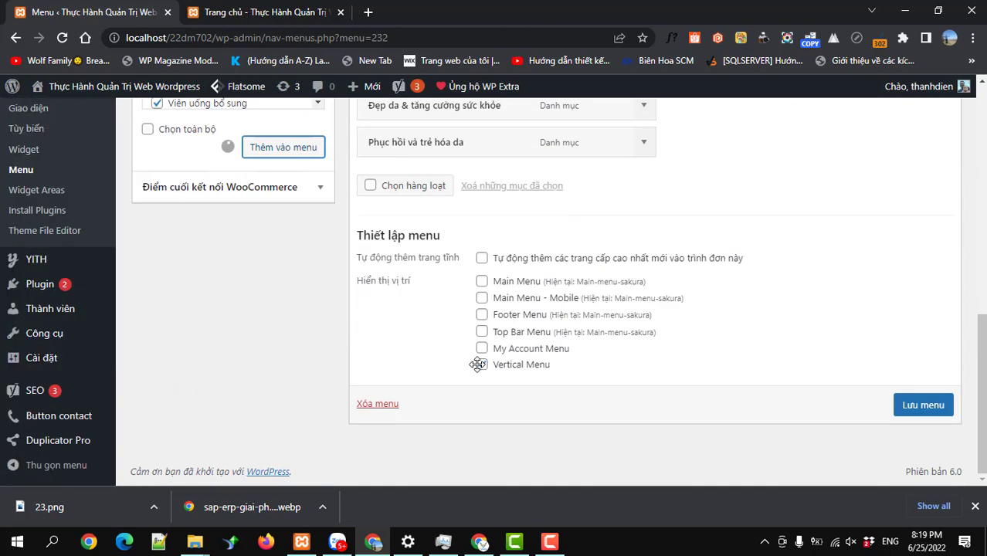
pyautogui.scroll(2, 479, 370)
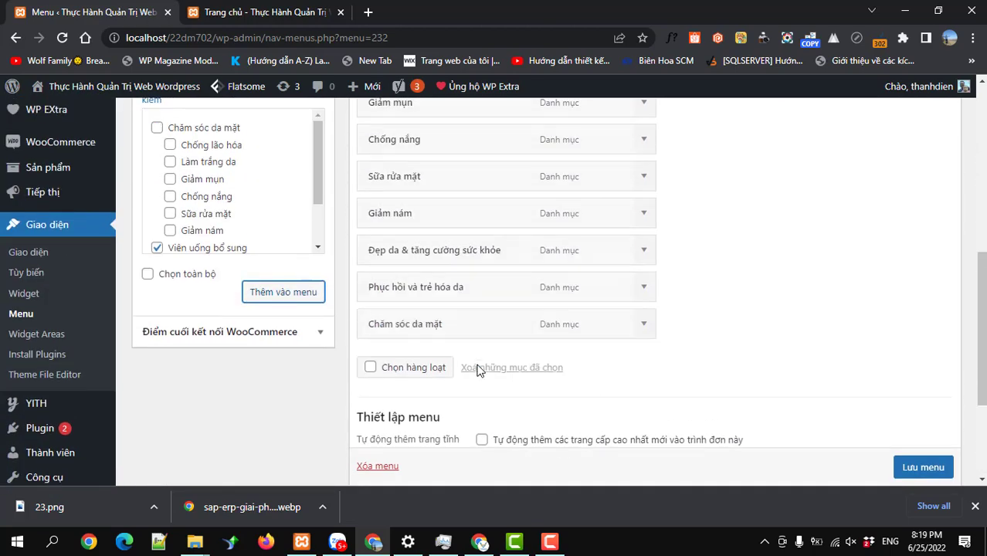
pyautogui.scroll(2, 486, 363)
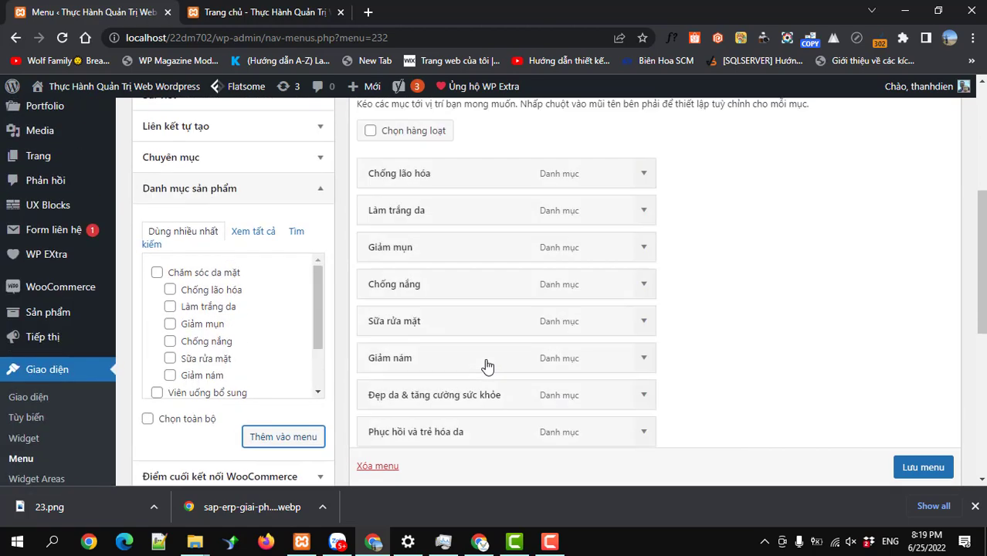
pyautogui.scroll(-2, 485, 363)
pyautogui.scroll(-2, 483, 370)
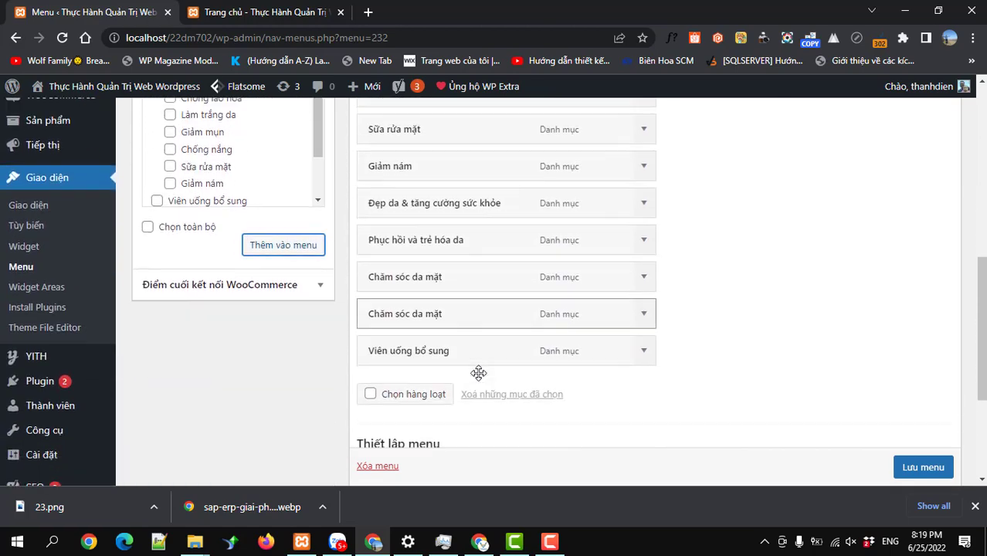
# - Delete the duplicate Chăm sóc da mặt item from the menu structure
pyautogui.moveTo(425, 298); pyautogui.dragTo(473, 287)
pyautogui.click(646, 300)
pyautogui.scroll(-5, 436, 348)
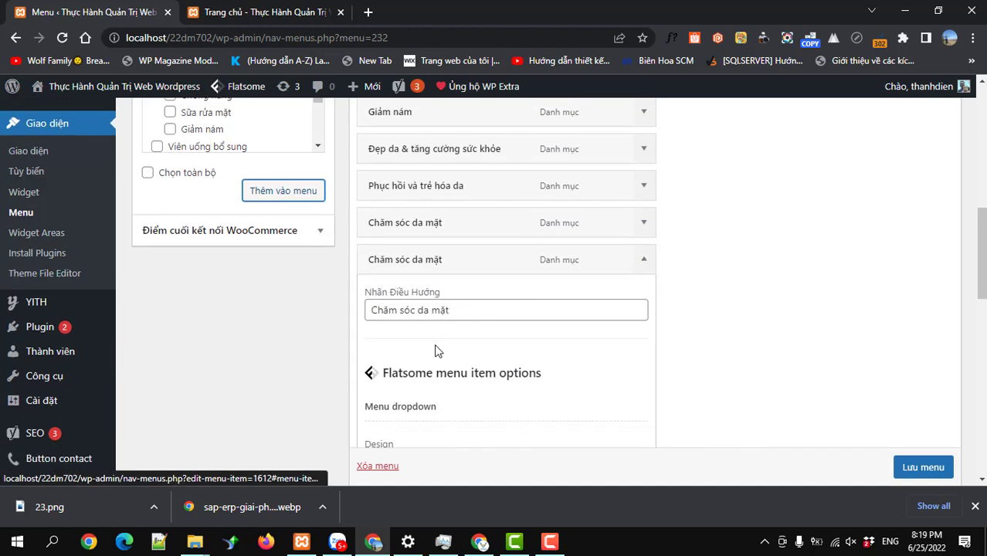
pyautogui.scroll(-2, 387, 348)
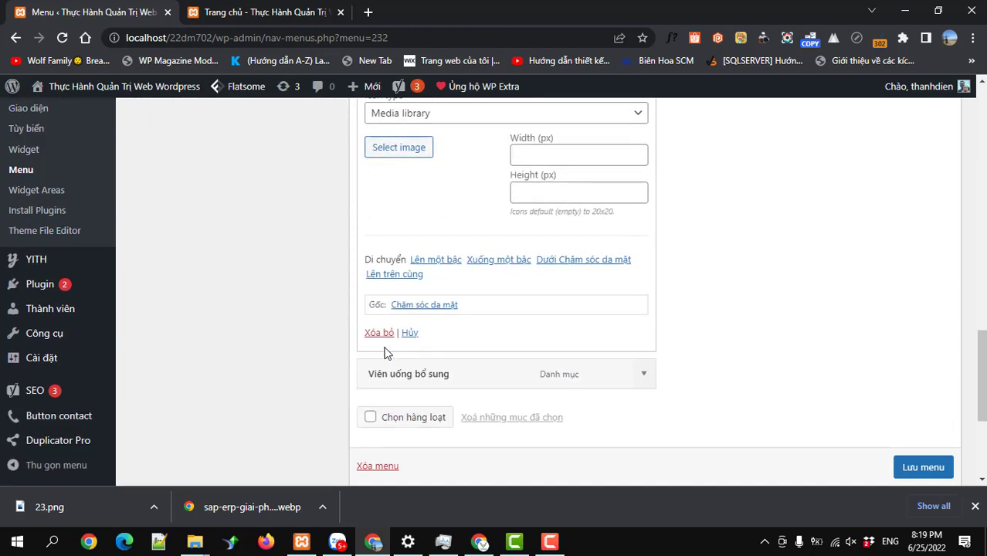
pyautogui.click(376, 334)
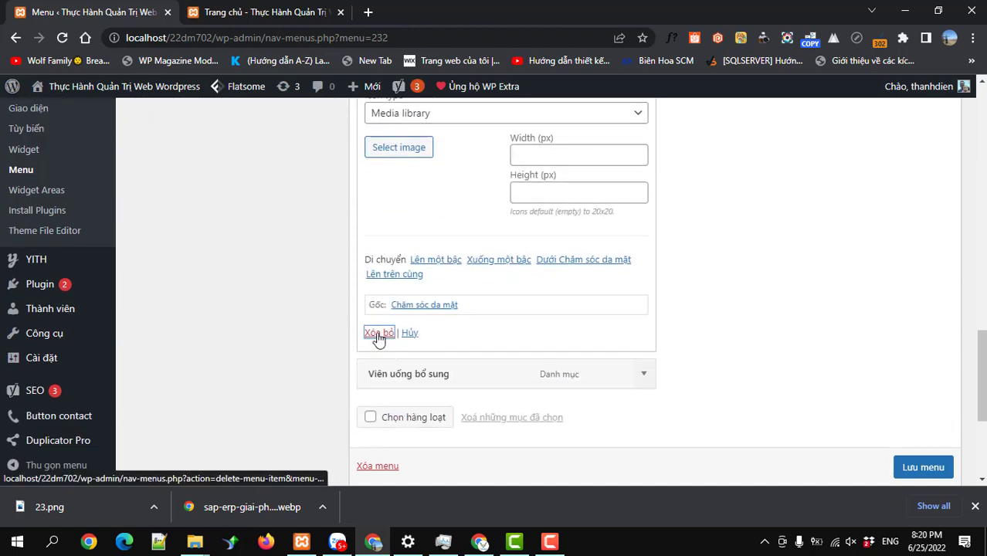
pyautogui.scroll(3, 379, 340)
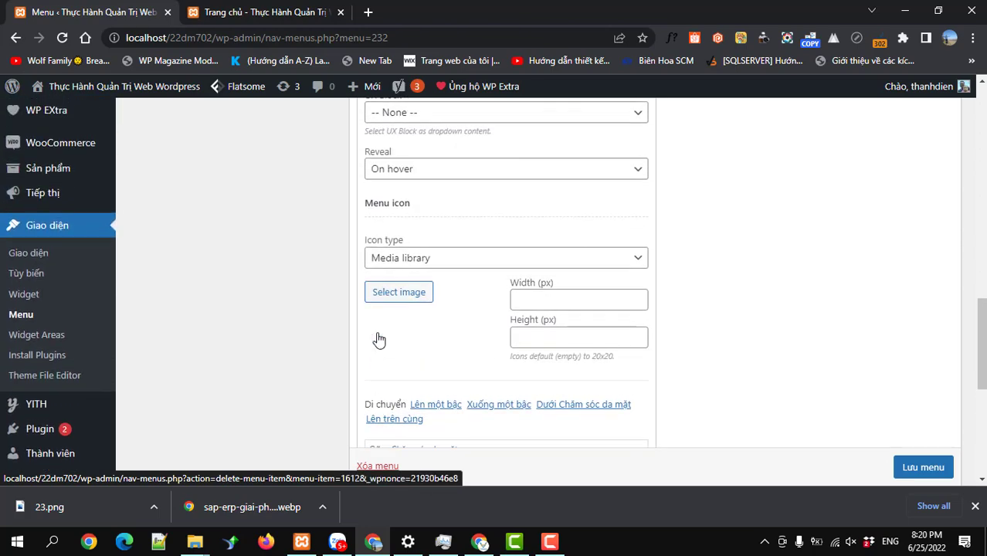
pyautogui.scroll(-3, 377, 338)
pyautogui.scroll(3, 633, 338)
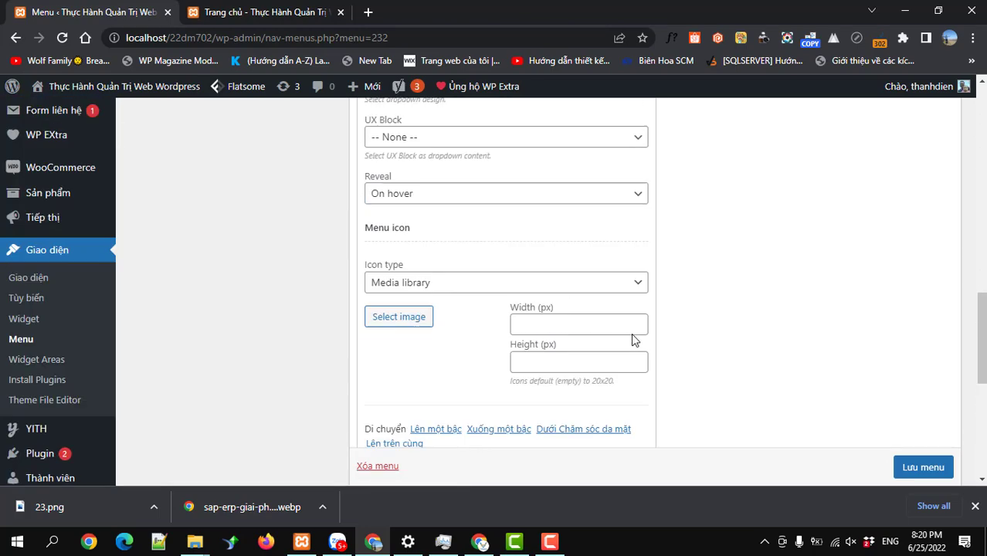
pyautogui.scroll(-3, 383, 402)
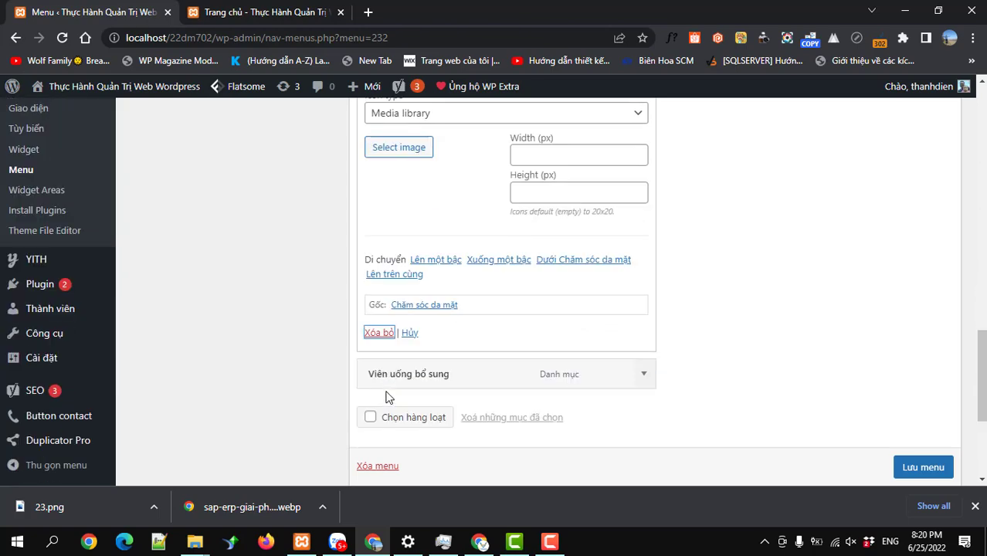
pyautogui.scroll(7, 384, 345)
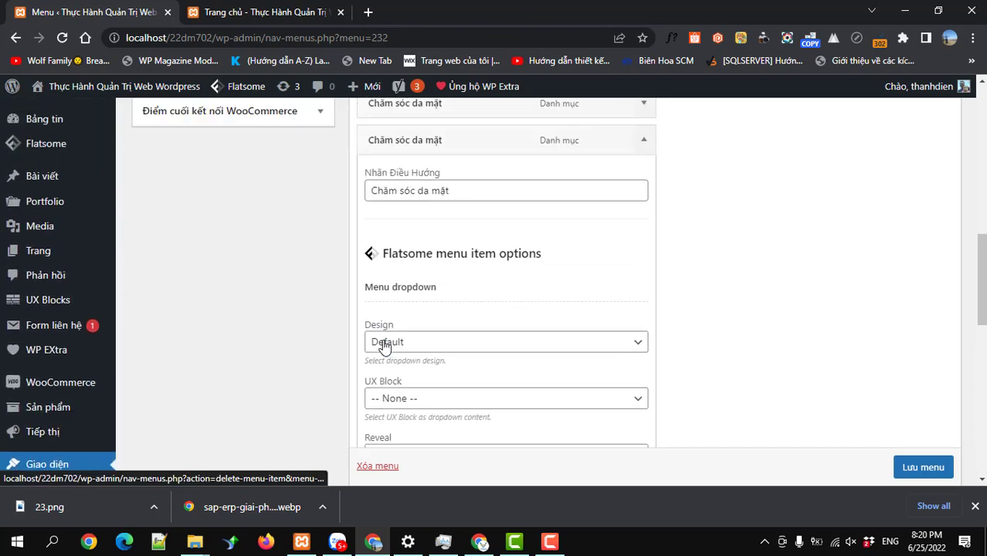
pyautogui.scroll(-2, 384, 347)
pyautogui.scroll(-5, 384, 348)
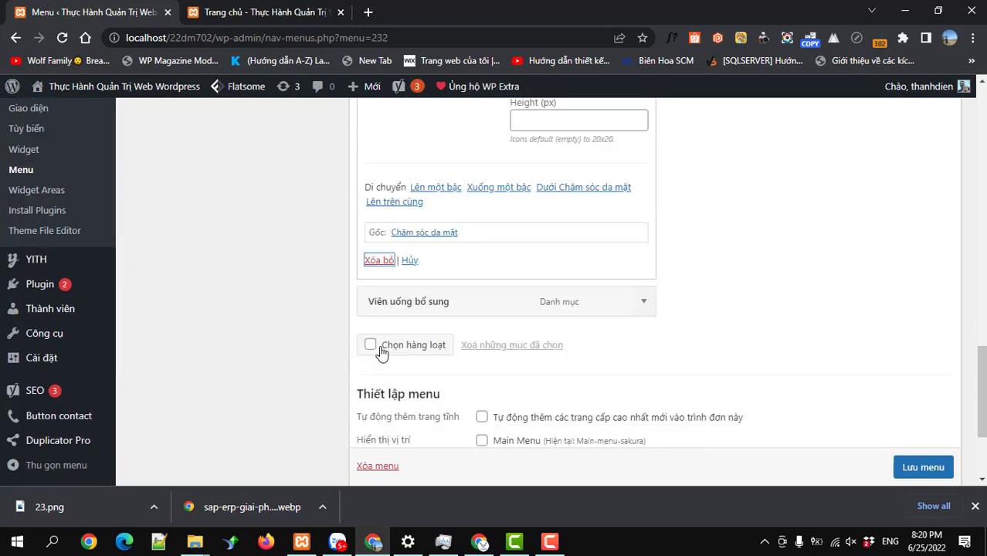
pyautogui.click(374, 262)
# - Move Chăm sóc da mặt to the start of the menu and Viên uống bổ sung directly above Đẹp da & tăng cường sức khỏe
pyautogui.scroll(4, 431, 293)
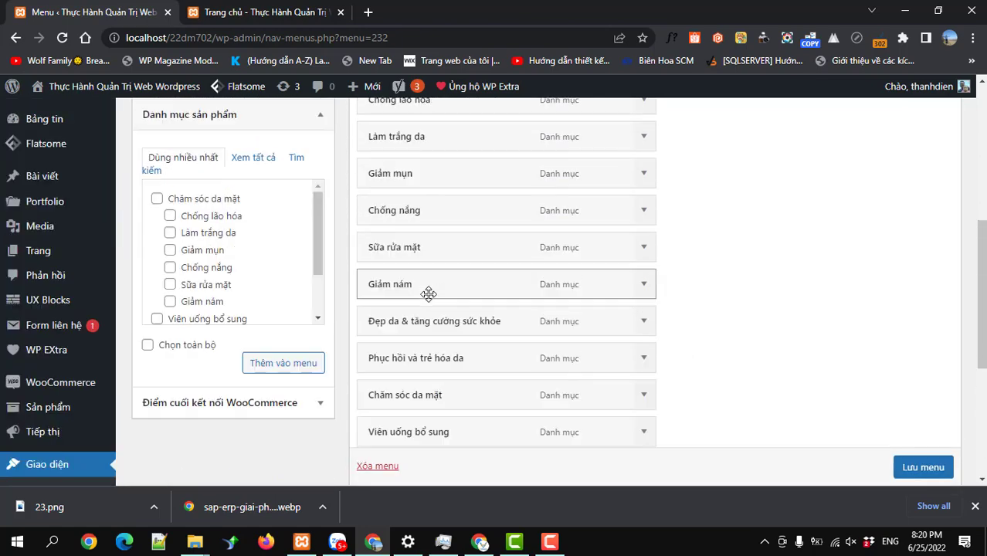
pyautogui.moveTo(436, 396); pyautogui.dragTo(436, 309)
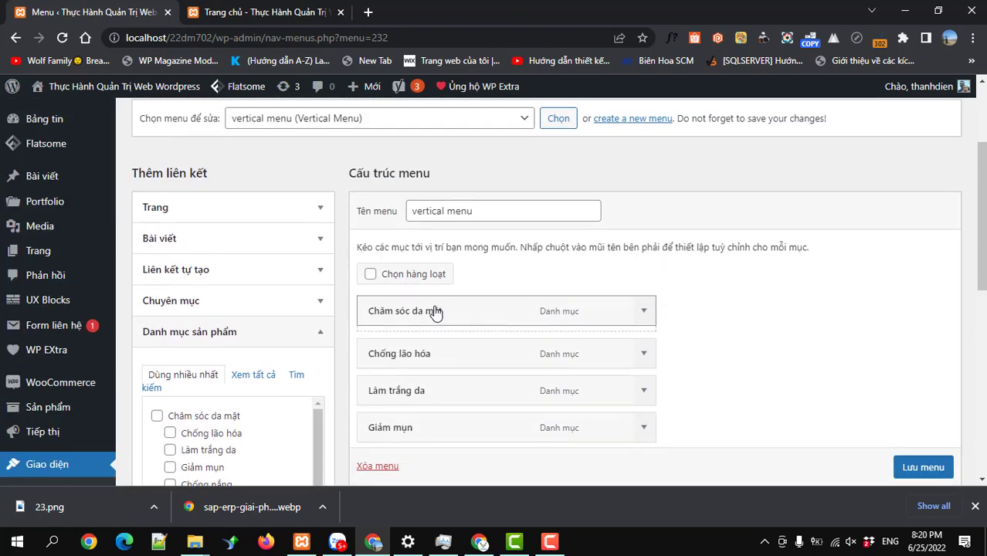
pyautogui.scroll(-5, 440, 313)
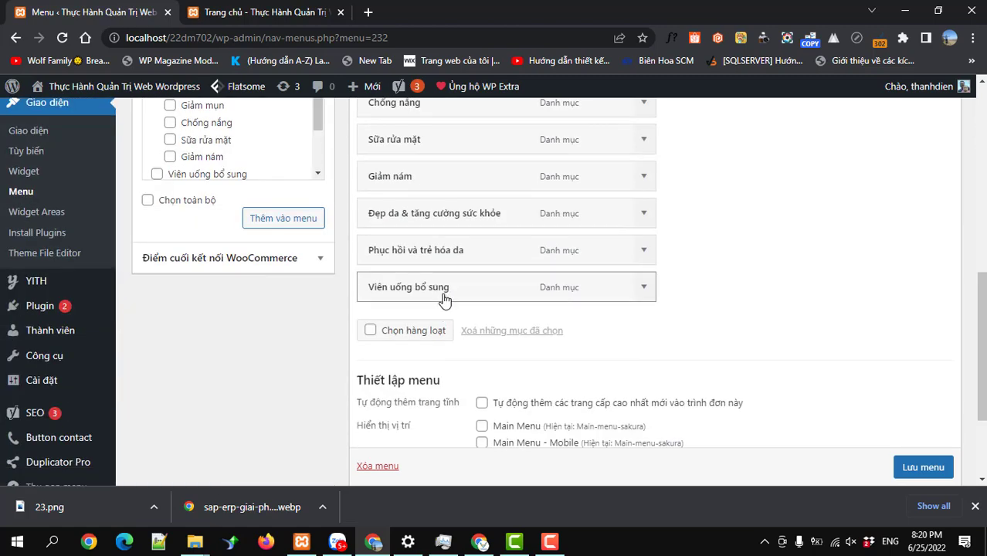
pyautogui.moveTo(443, 287); pyautogui.dragTo(490, 216)
# - Nest Chống lão hóa and Làm trắng da under Chăm sóc da mặt, and the two items following Viên uống bổ sung under it
pyautogui.scroll(4, 437, 232)
pyautogui.moveTo(463, 245); pyautogui.dragTo(514, 245)
pyautogui.scroll(-3, 496, 258)
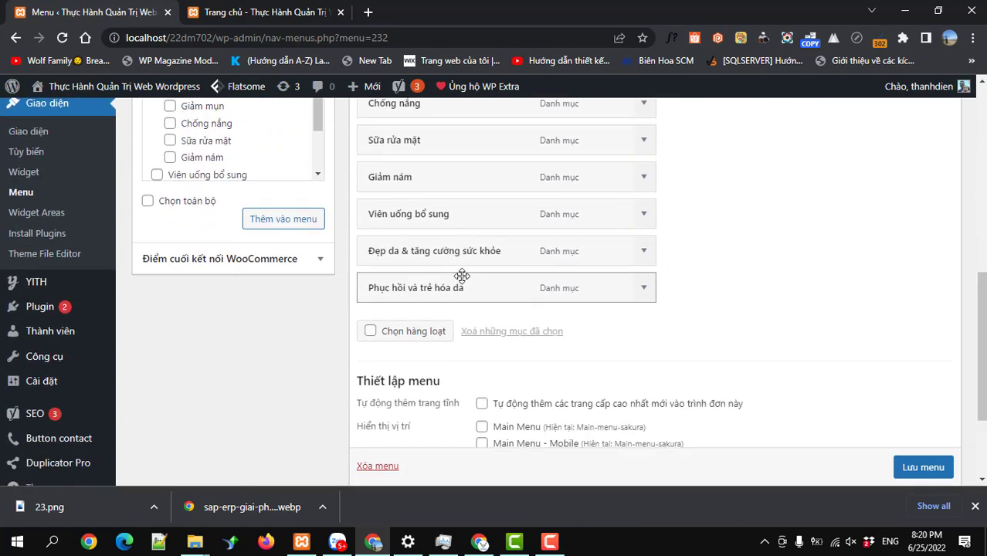
pyautogui.moveTo(458, 252); pyautogui.dragTo(510, 292)
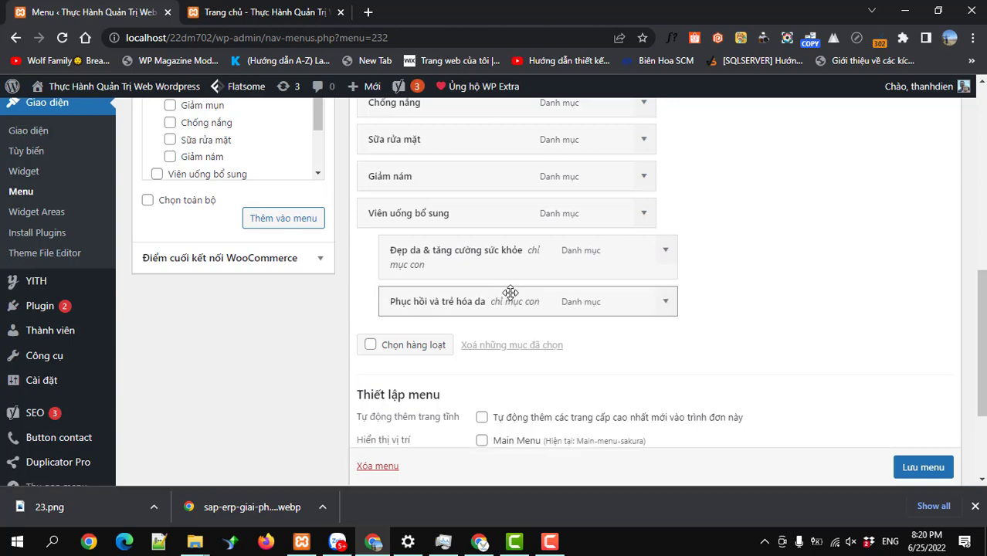
# - Save the vertical menu with its new structure
pyautogui.scroll(1, 870, 357)
pyautogui.scroll(-2, 889, 402)
pyautogui.scroll(-1, 894, 422)
pyautogui.click(900, 411)
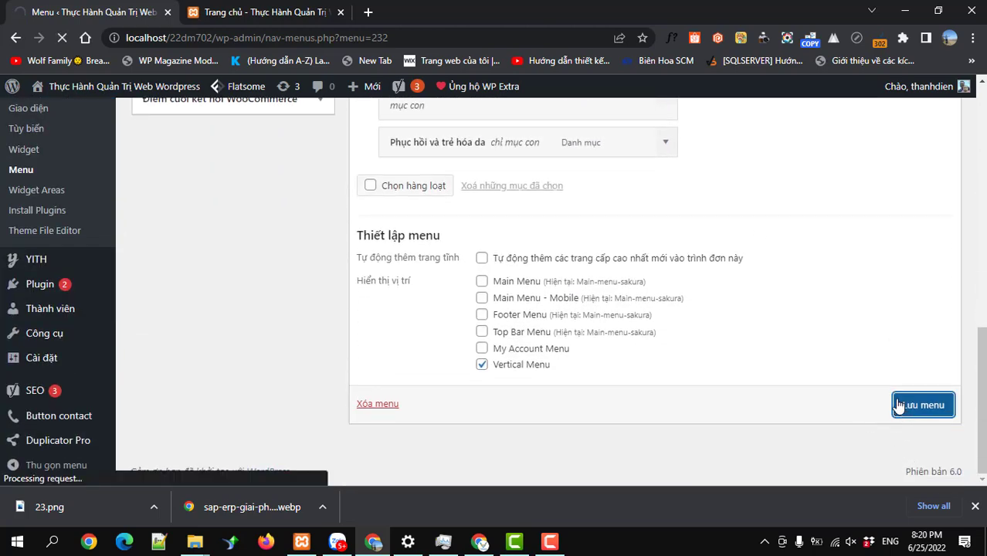
pyautogui.scroll(10, 326, 255)
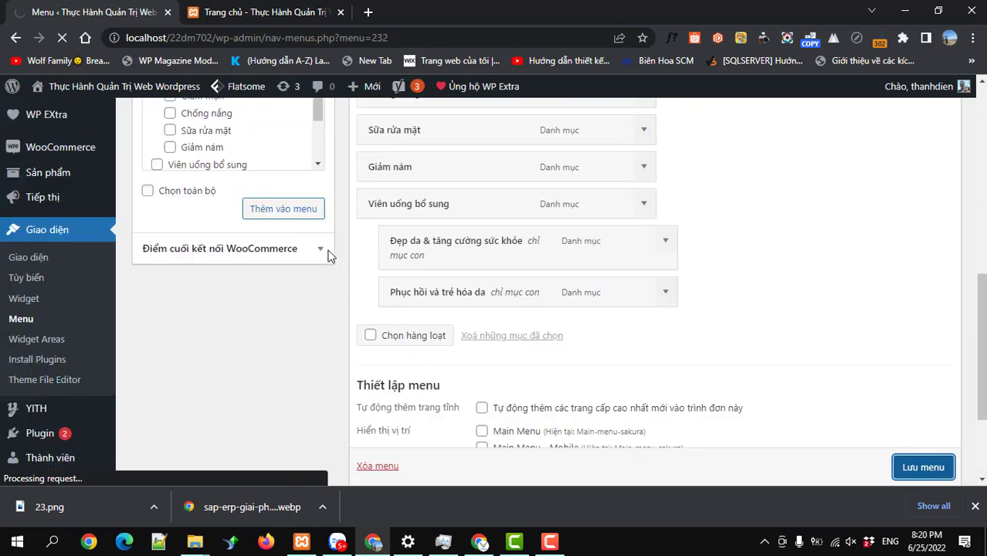
pyautogui.scroll(-10, 376, 309)
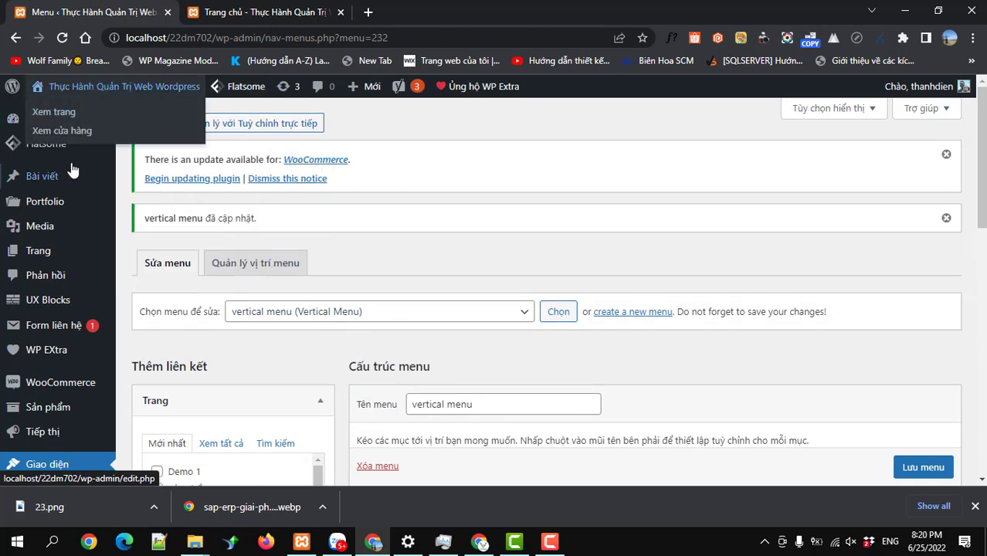
# - Open the website's home page in a new browser tab and switch to it
pyautogui.moveTo(62, 148)
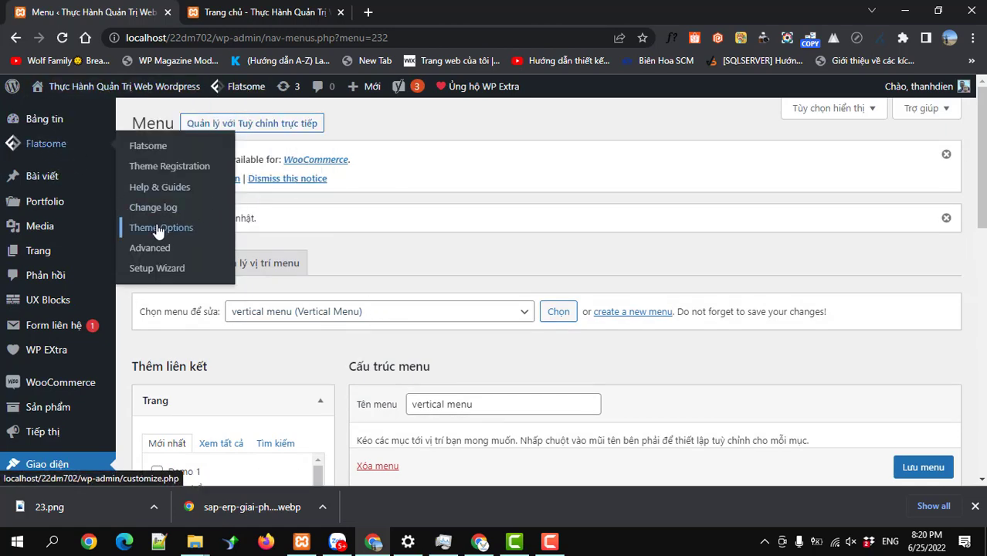
pyautogui.moveTo(65, 93)
pyautogui.rightClick(65, 109)
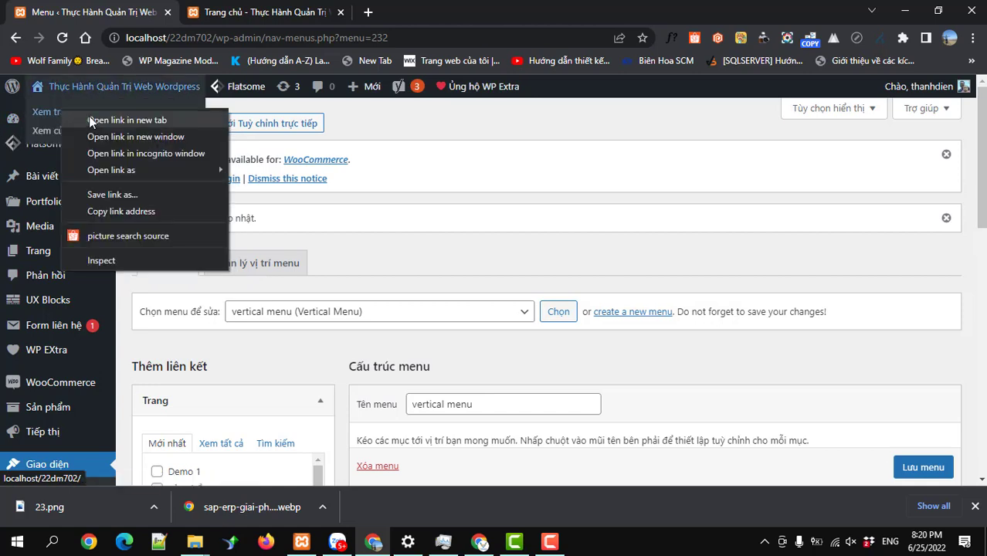
pyautogui.press('Escape')
pyautogui.middleClick(187, 85)
pyautogui.click(410, 14)
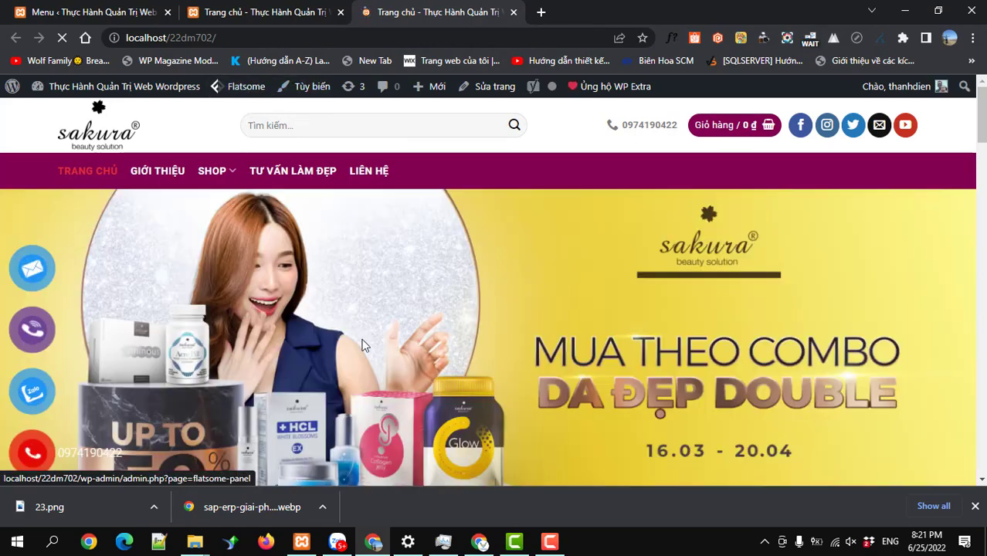
# - Open the Header settings in the Flatsome theme options for this site
pyautogui.moveTo(248, 86)
pyautogui.moveTo(277, 114)
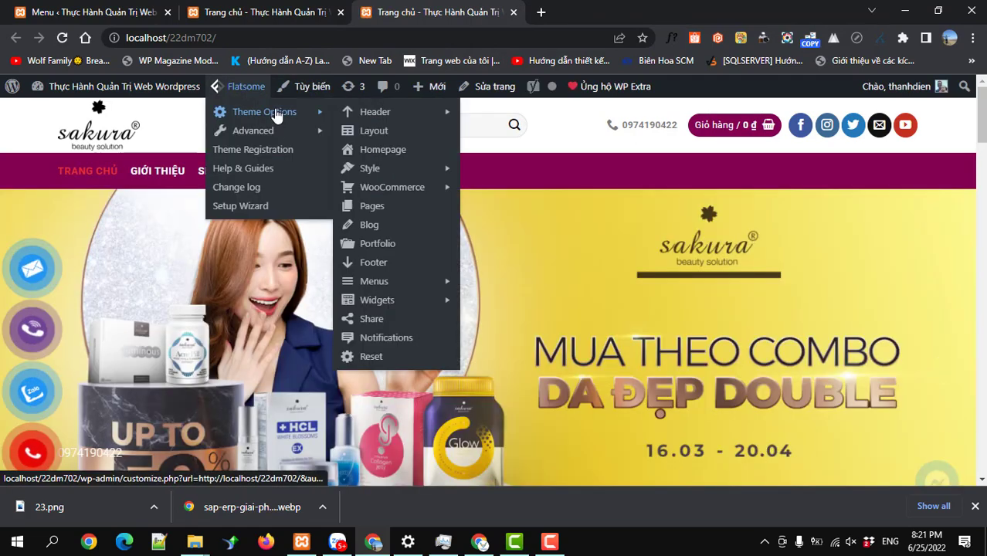
pyautogui.moveTo(366, 112)
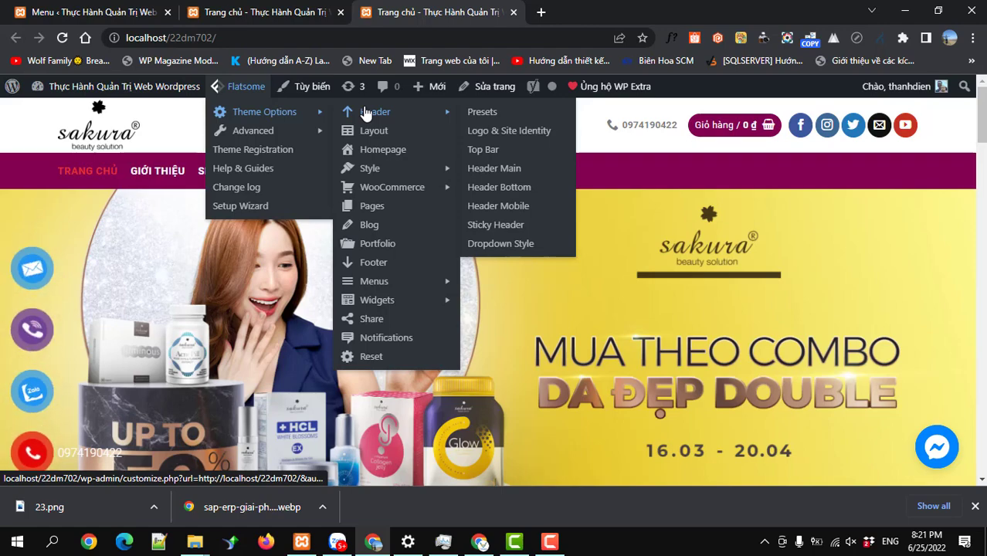
pyautogui.click(367, 113)
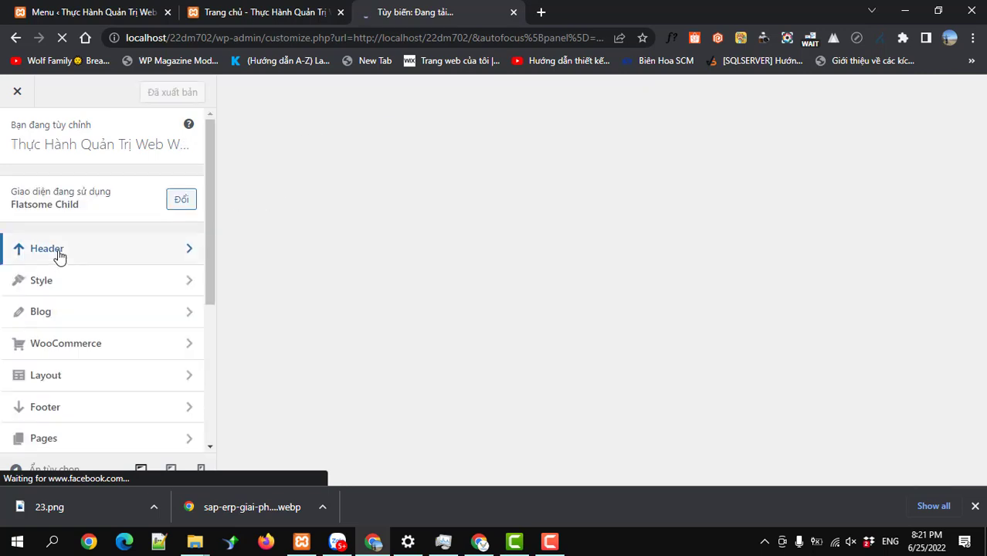
pyautogui.click(60, 255)
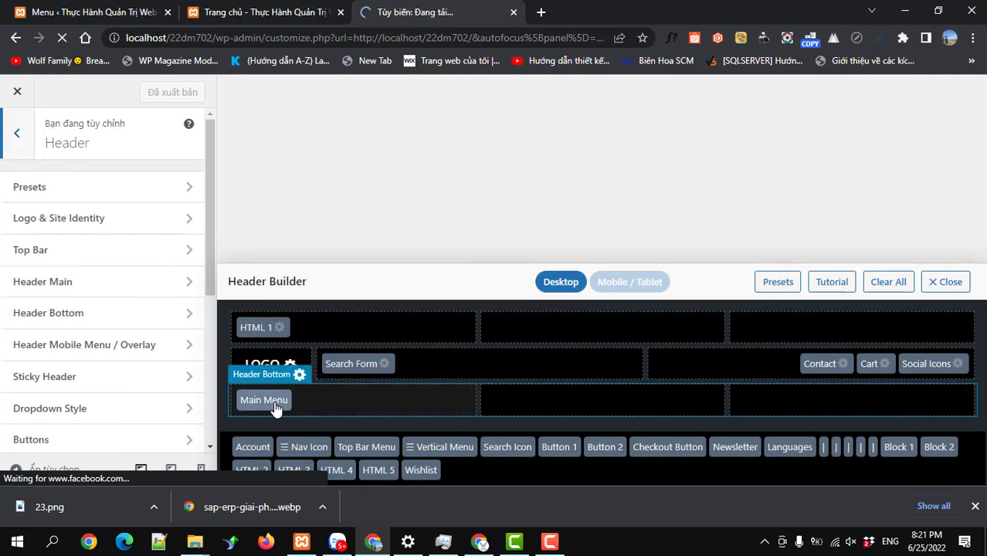
# - In the desktop header bottom row, move Main Menu to the centre section and add the Vertical Menu element to the left section
pyautogui.moveTo(276, 410); pyautogui.dragTo(542, 402)
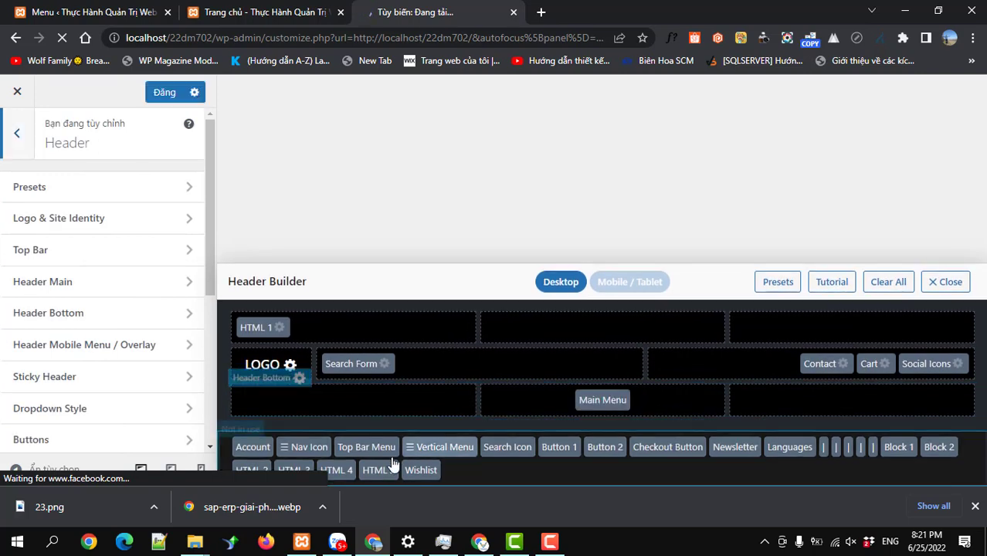
pyautogui.moveTo(446, 448); pyautogui.dragTo(358, 408)
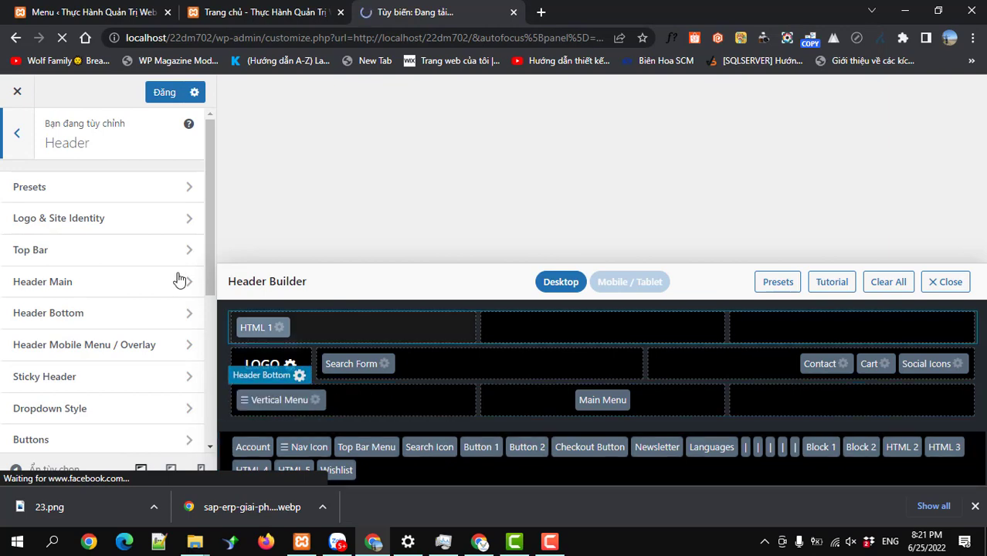
# - Publish the header changes and check the Categories vertical menu in the site preview
pyautogui.click(161, 92)
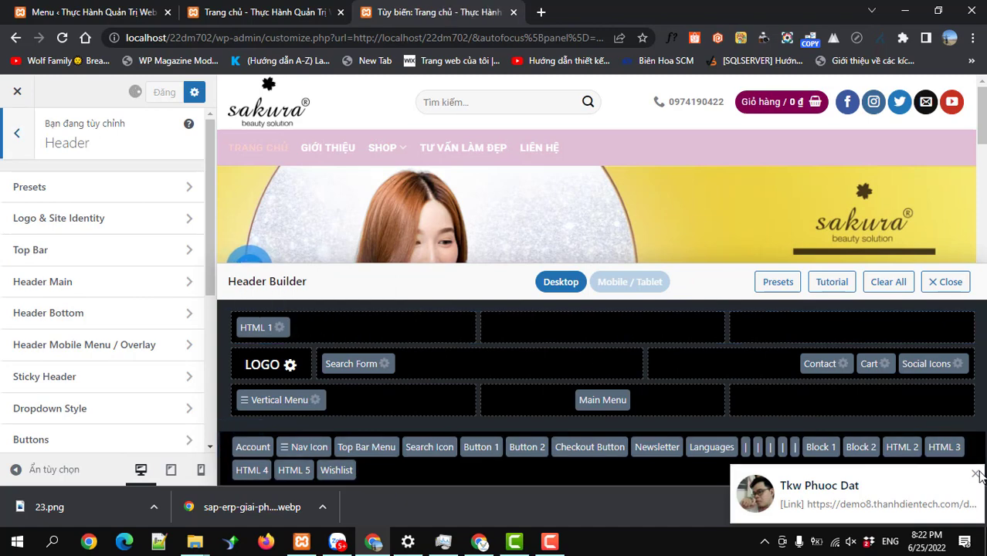
pyautogui.click(976, 474)
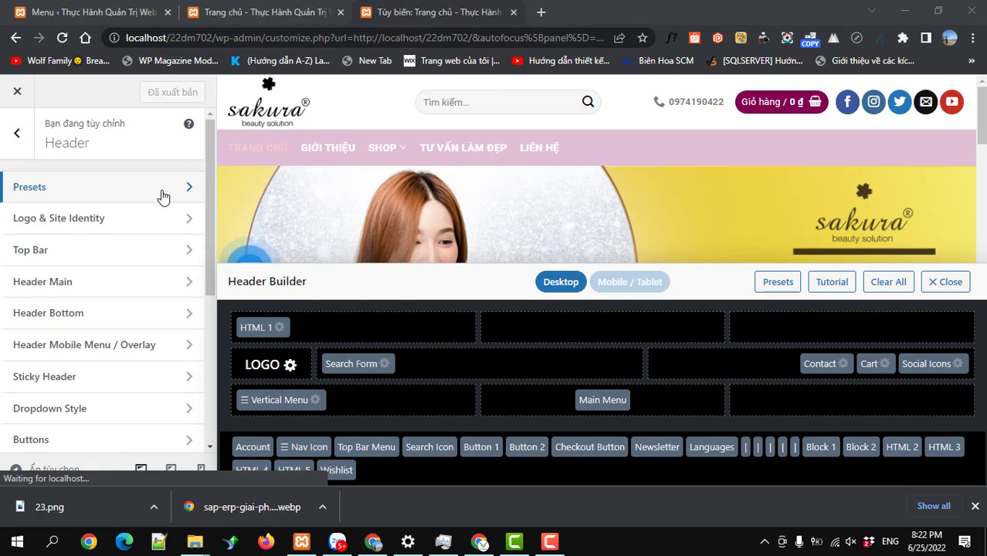
pyautogui.scroll(-1, 357, 180)
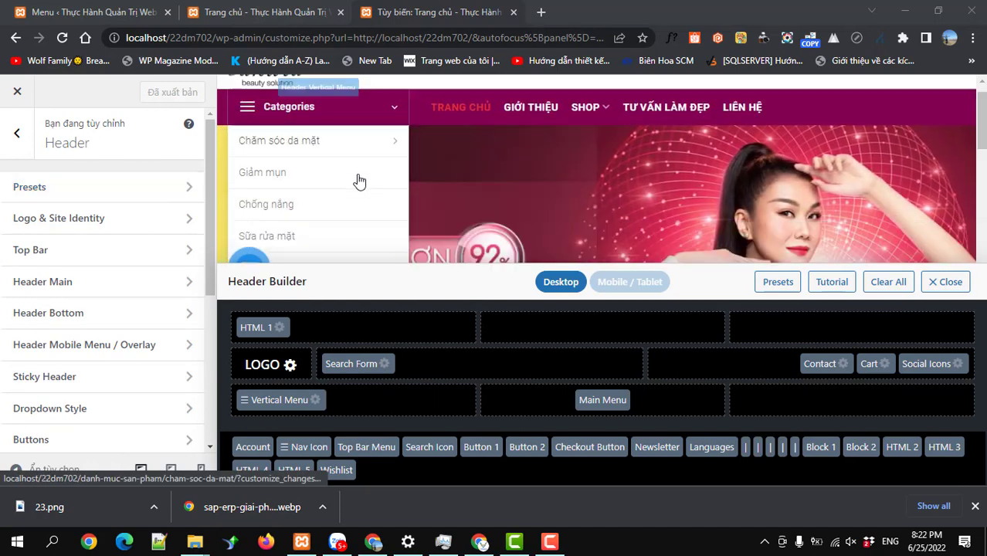
pyautogui.scroll(-1, 358, 180)
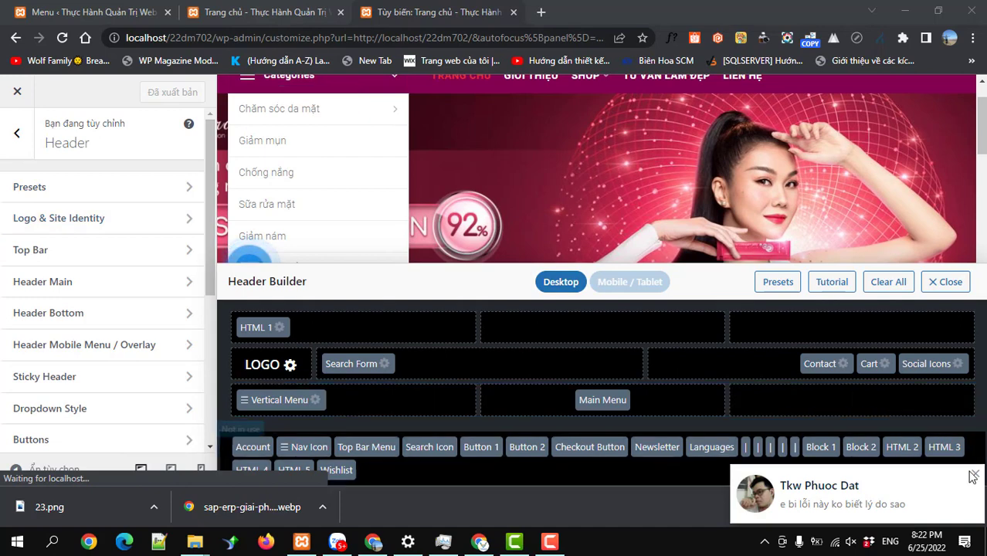
pyautogui.click(973, 477)
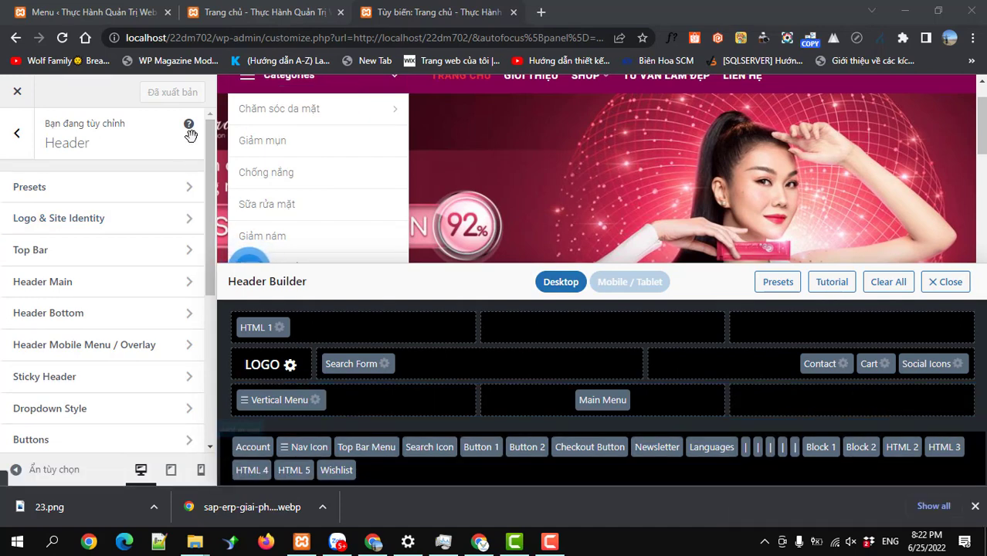
# - Open the site's front page at localhost/22dm702 in a new browser tab to view the published header
pyautogui.moveTo(214, 38); pyautogui.dragTo(126, 38)
pyautogui.hotkey('ctrl', 'c')
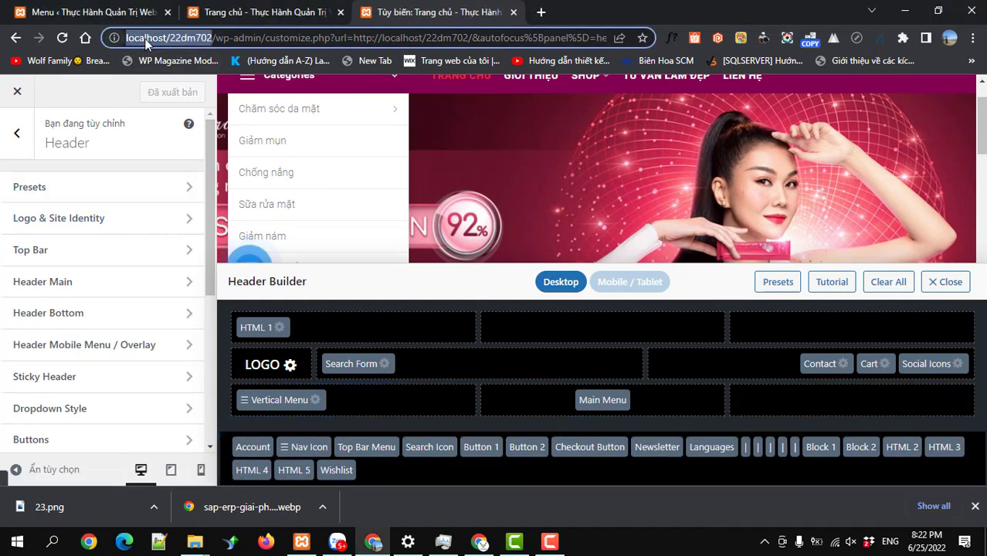
pyautogui.click(542, 13)
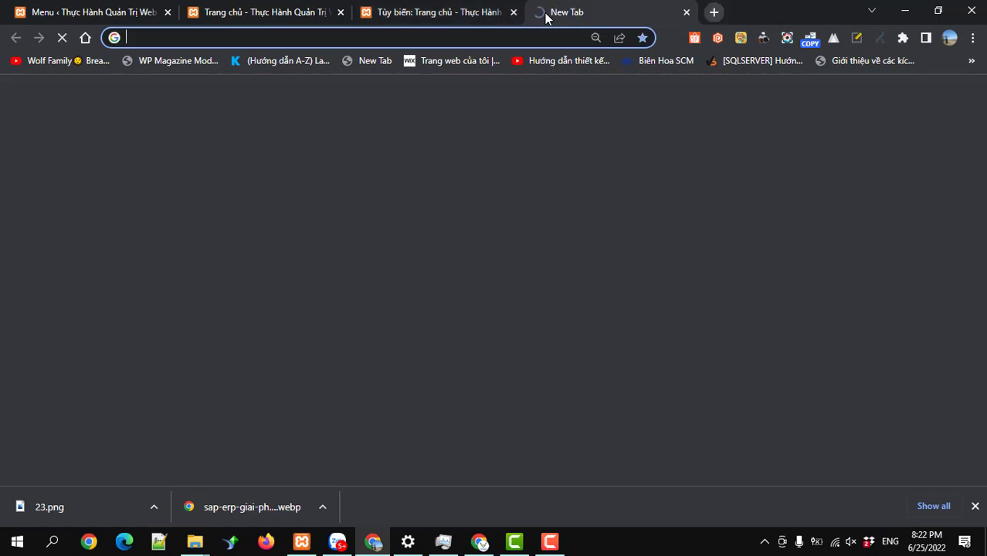
pyautogui.hotkey('ctrl', 'v')
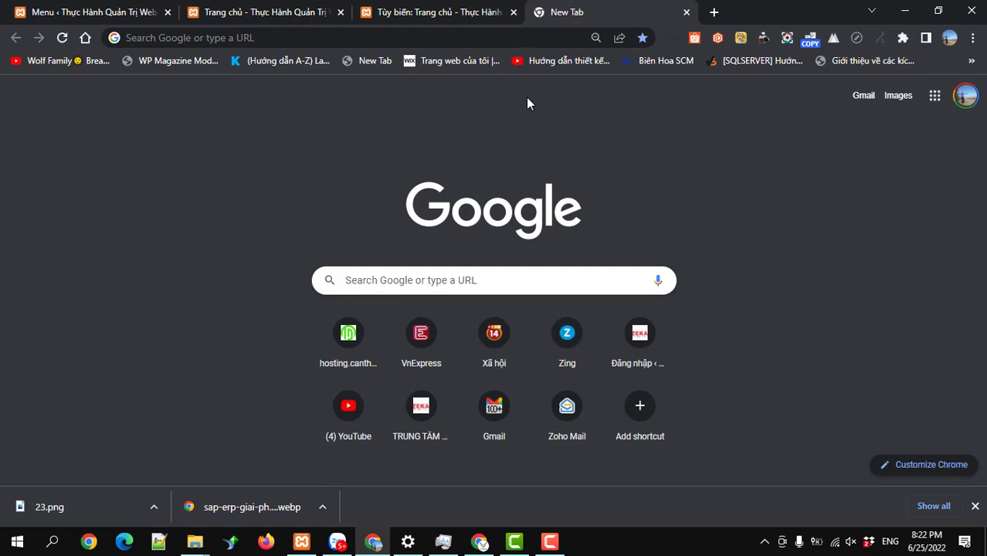
pyautogui.click(403, 37)
pyautogui.hotkey('ctrl', 'v')
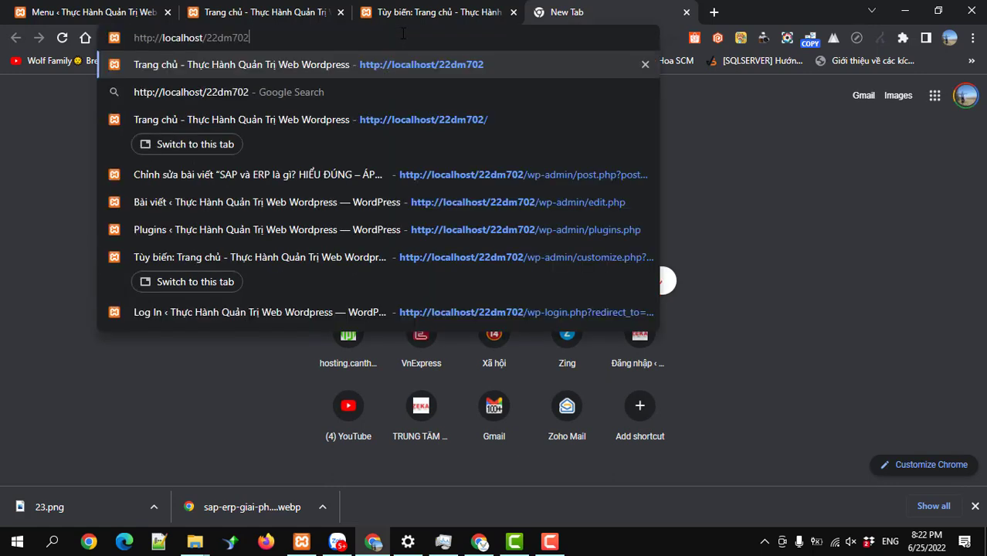
pyautogui.press('Return')
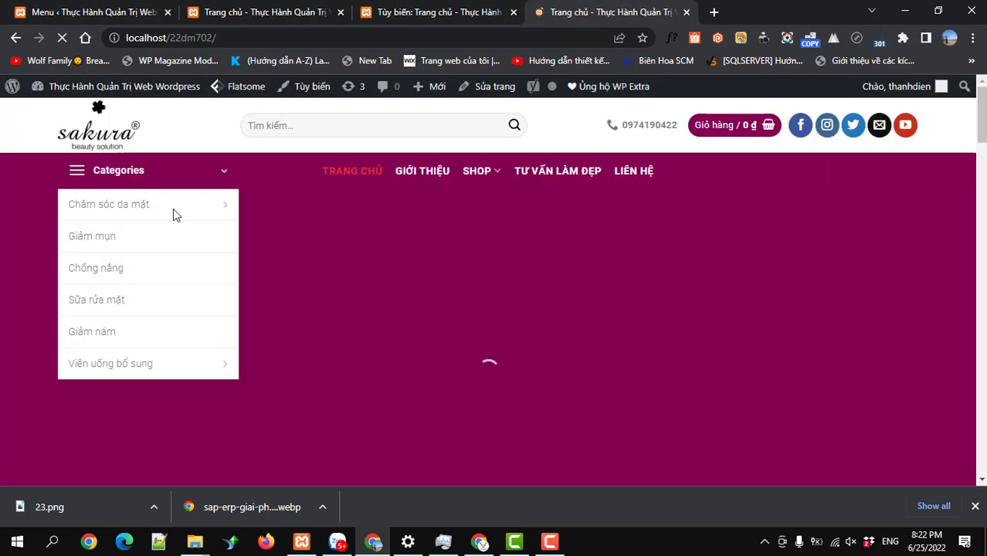
# - Look over the published front page and expand the Chăm sóc da mặt and Viên uống bổ sung submenus of the Categories menu
pyautogui.scroll(-1, 482, 310)
pyautogui.scroll(-4, 480, 303)
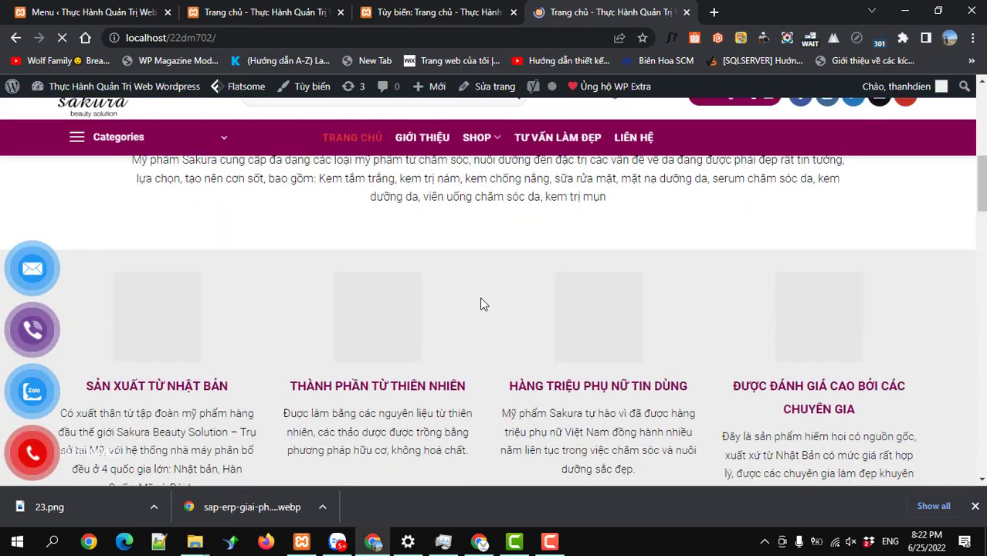
pyautogui.scroll(4, 480, 294)
pyautogui.scroll(3, 479, 291)
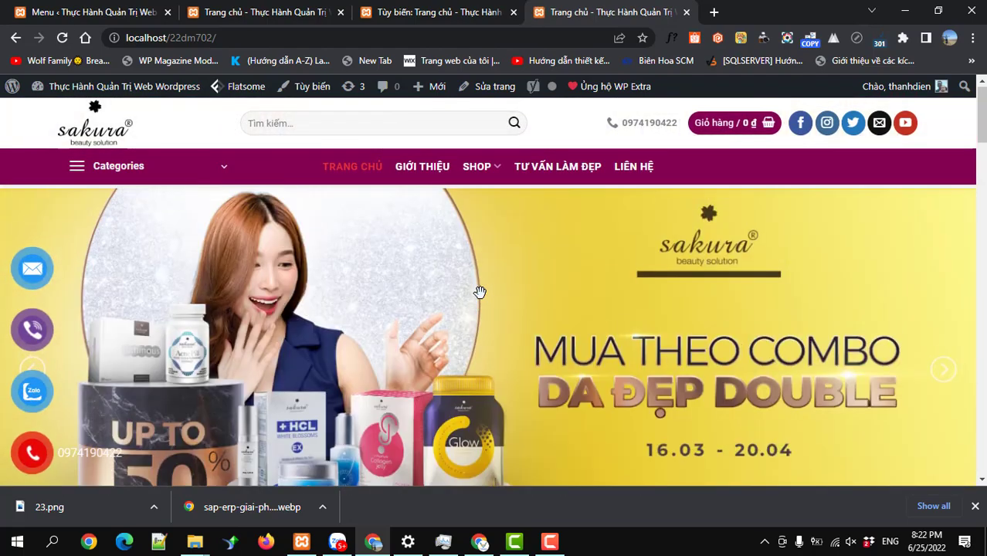
pyautogui.moveTo(155, 207)
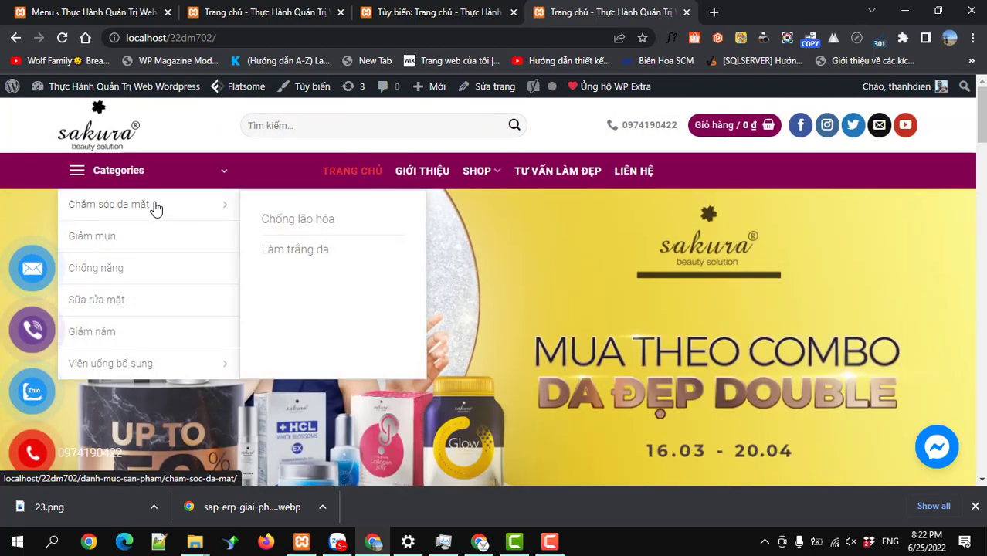
pyautogui.moveTo(139, 369)
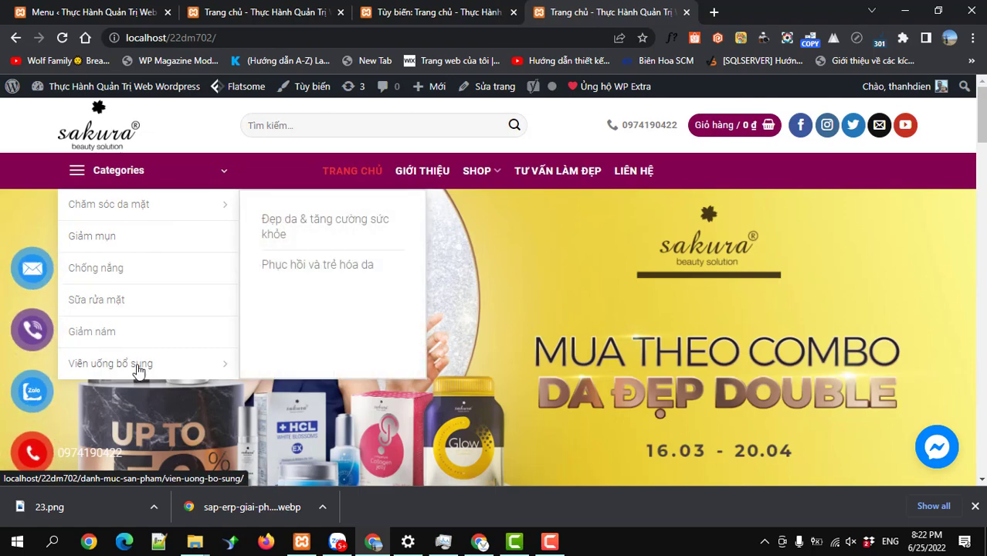
# - Return to the header customizer, open the Vertical Menu element's settings and set the opener text to "Danh mục sản phẩm"
pyautogui.click(415, 14)
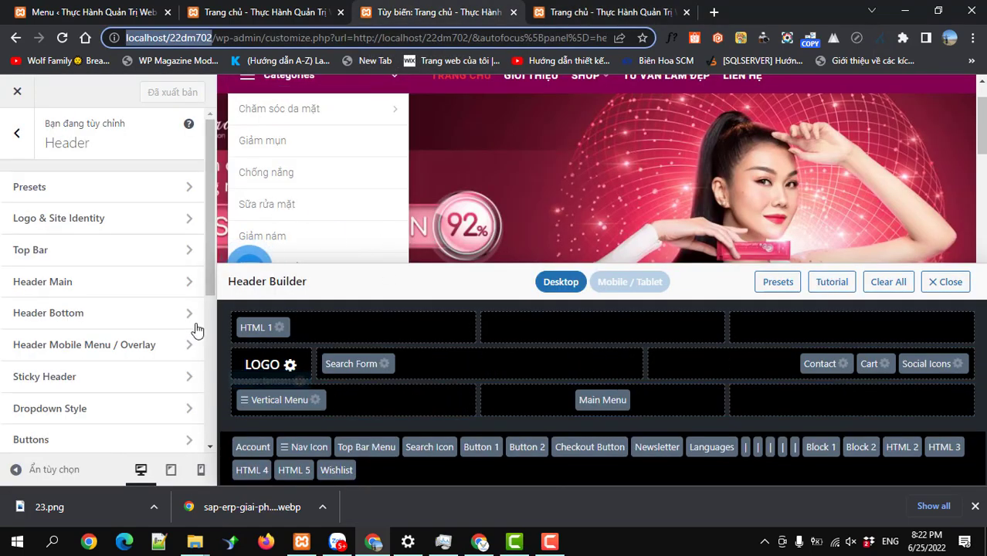
pyautogui.click(315, 401)
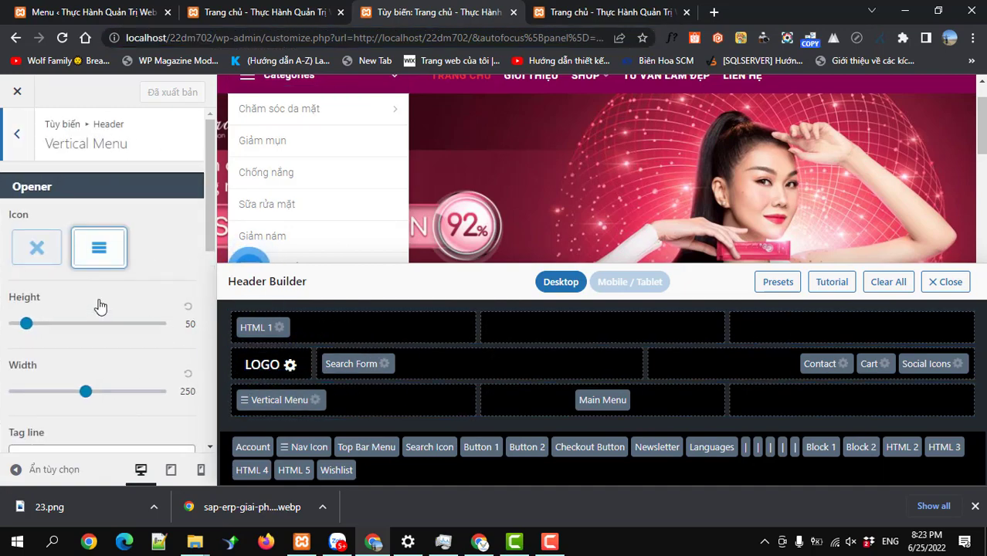
pyautogui.scroll(-2, 99, 306)
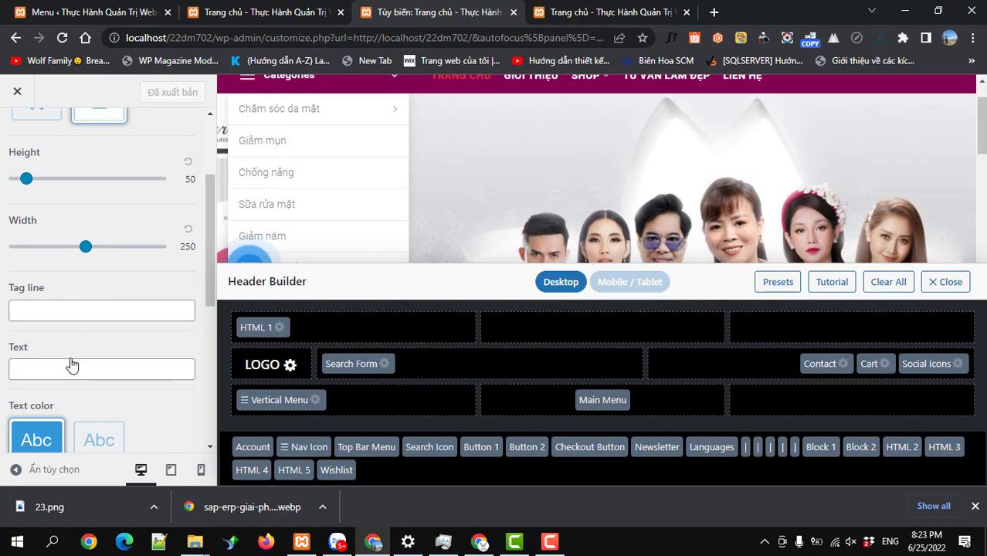
pyautogui.click(69, 366)
pyautogui.write('D')
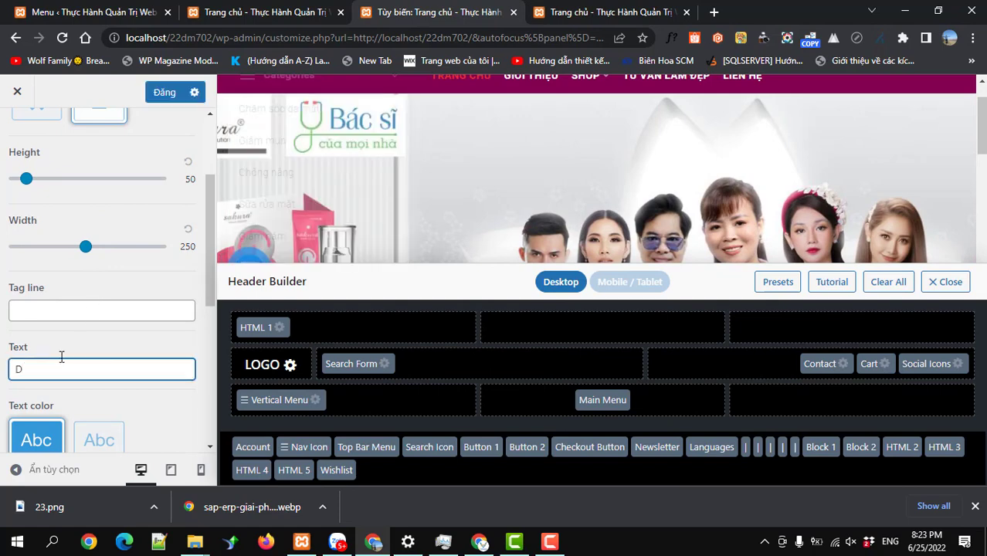
pyautogui.write('an')
pyautogui.press('BackSpace')
pyautogui.press('BackSpace')
pyautogui.write('nh ')
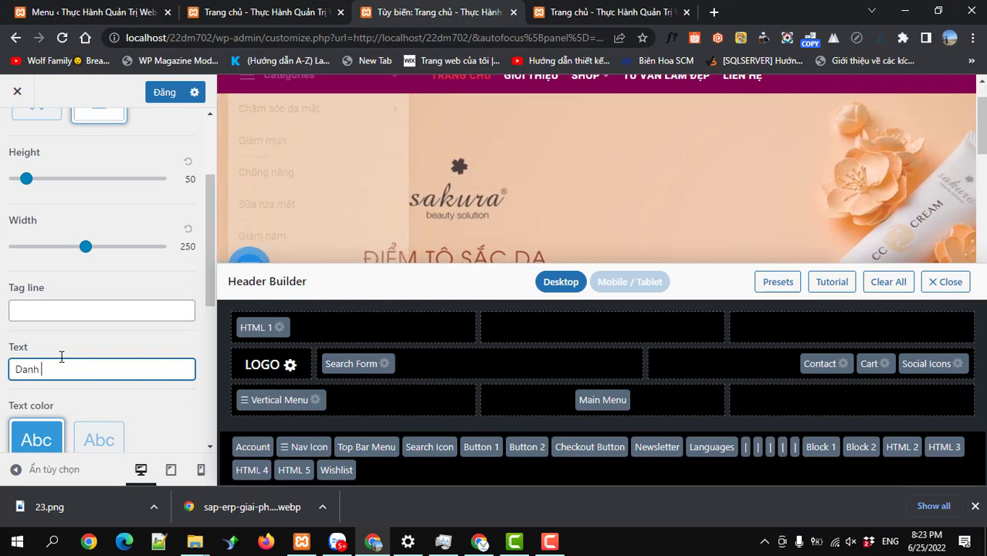
pyautogui.write('muc san pham')
# - Set the vertical menu opener's background color to the preset red #dd3333 and review the remaining Opener and Fly out options
pyautogui.scroll(-2, 122, 319)
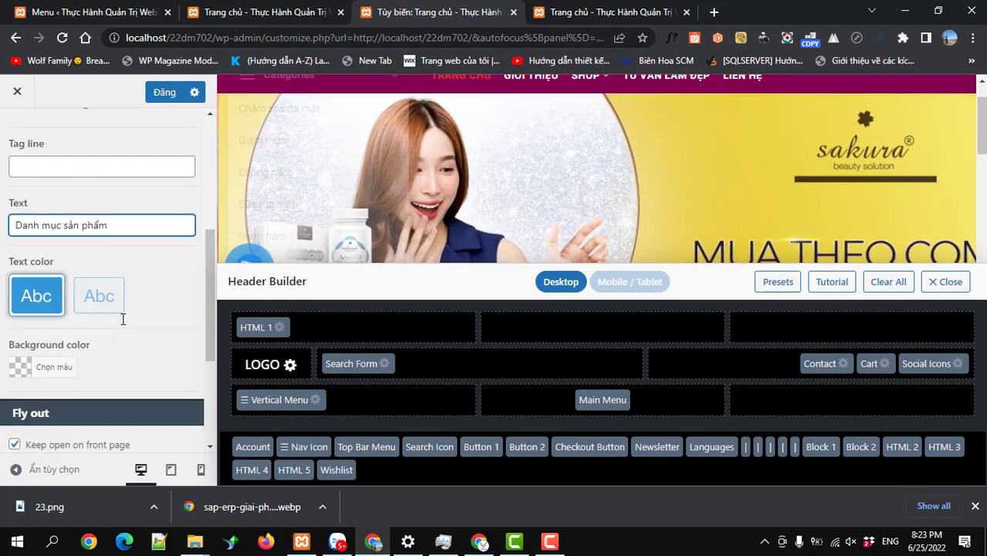
pyautogui.click(46, 366)
pyautogui.scroll(-2, 137, 381)
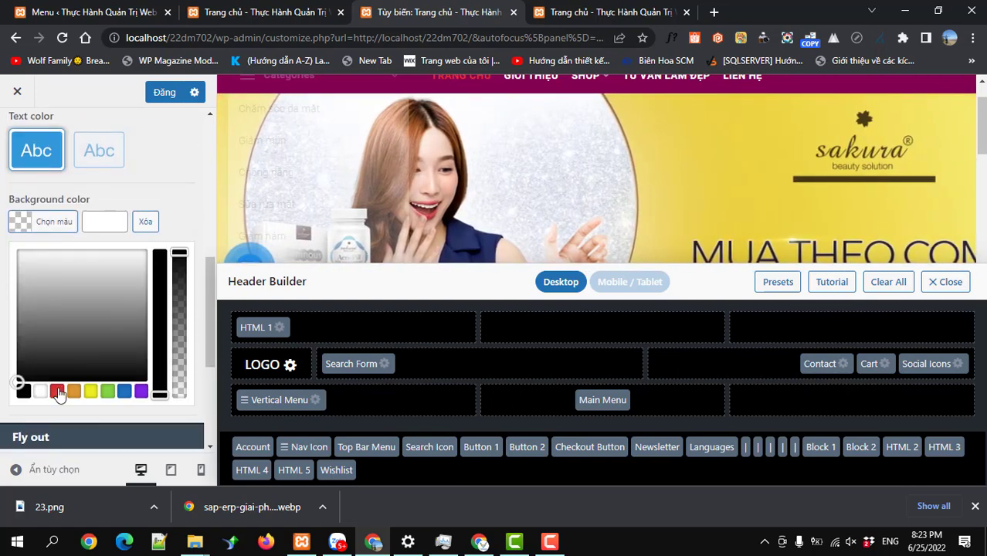
pyautogui.click(57, 391)
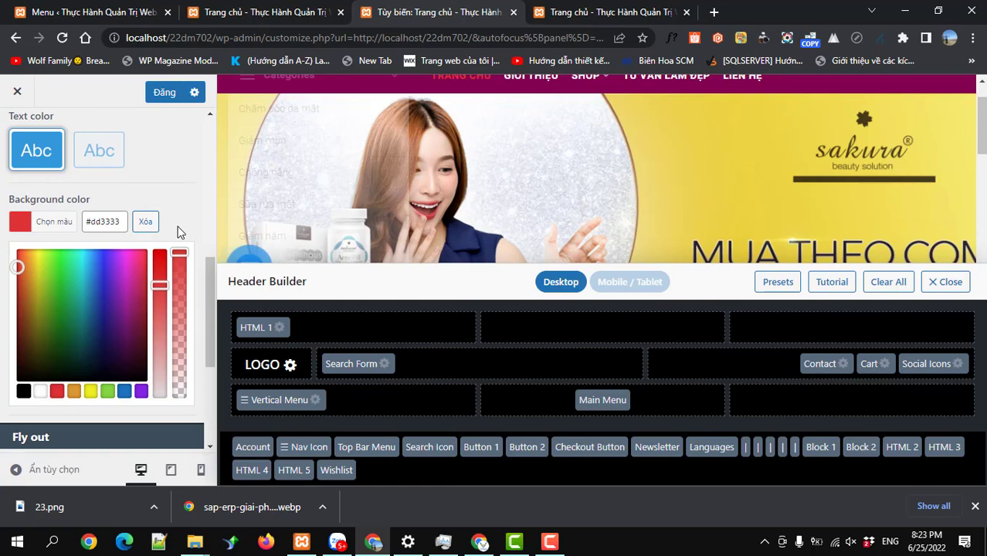
pyautogui.click(165, 214)
pyautogui.scroll(-1, 165, 214)
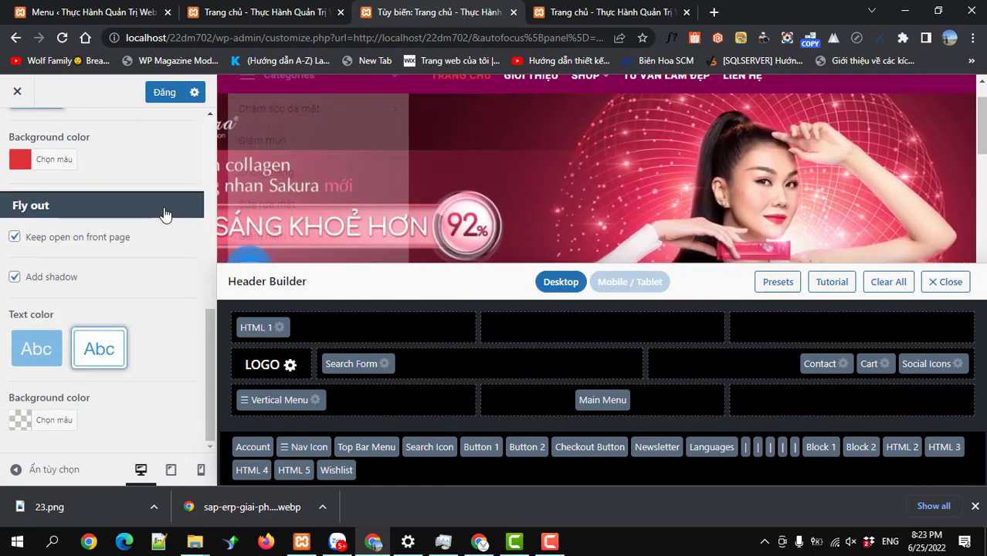
pyautogui.scroll(3, 164, 214)
pyautogui.scroll(-2, 70, 339)
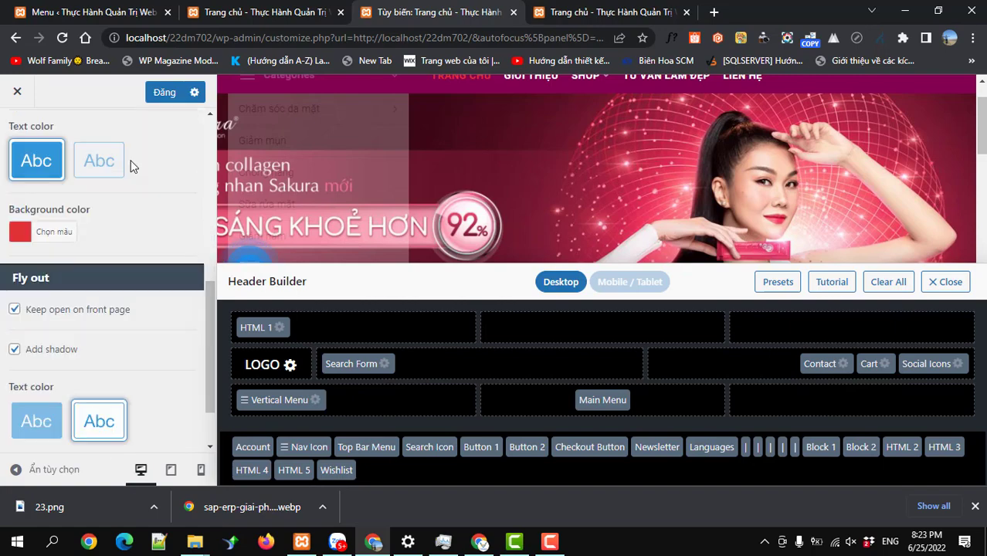